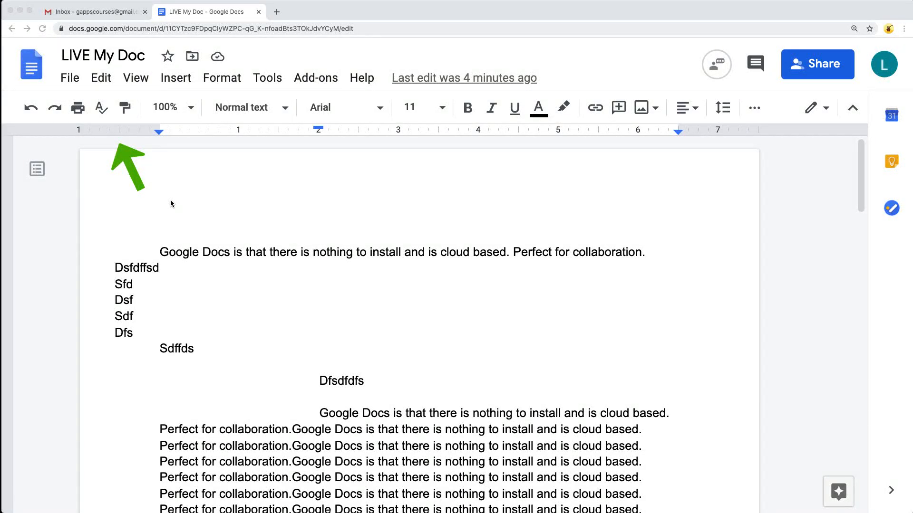
- Undo the five most recent edits to the document, one after another
click(101, 78)
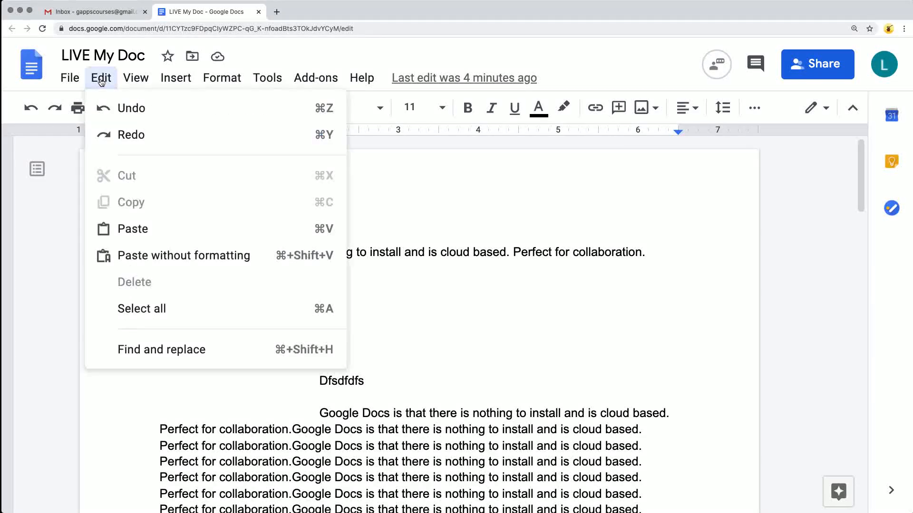
click(135, 114)
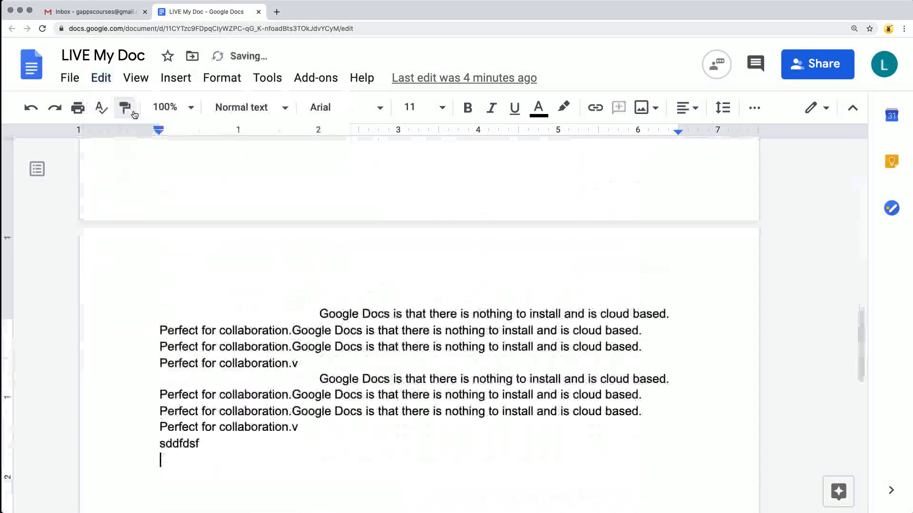
click(101, 77)
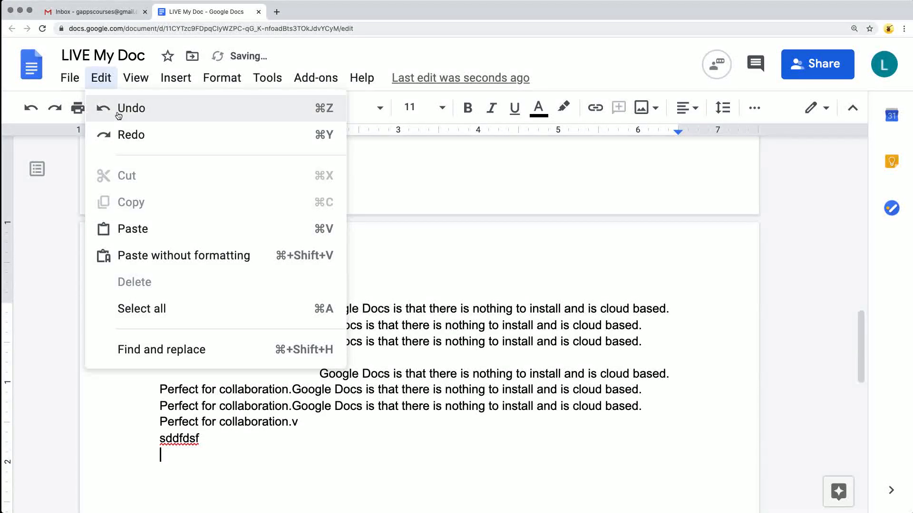
click(120, 108)
click(101, 78)
click(105, 110)
click(101, 77)
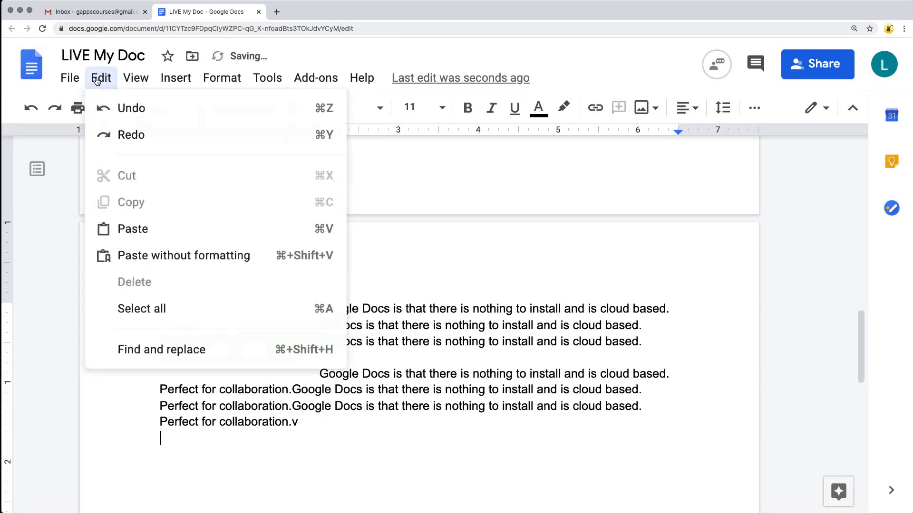
click(105, 108)
click(100, 77)
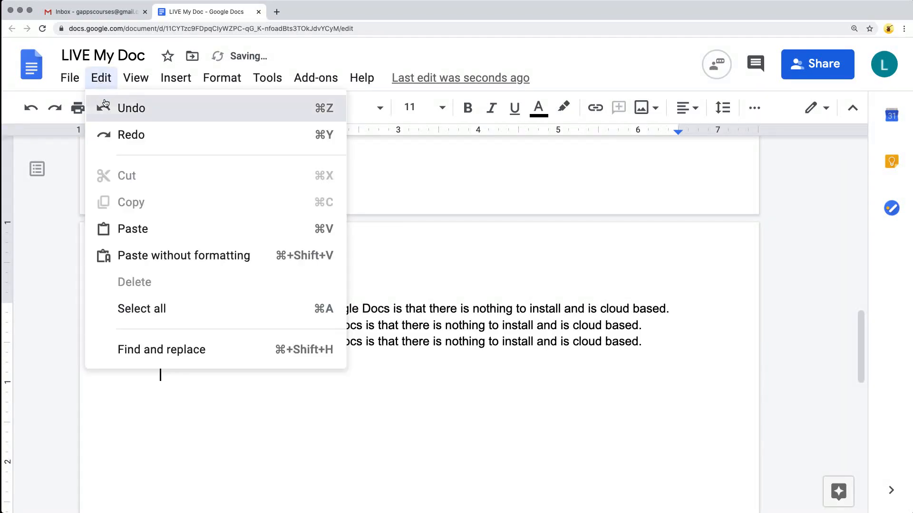
click(102, 108)
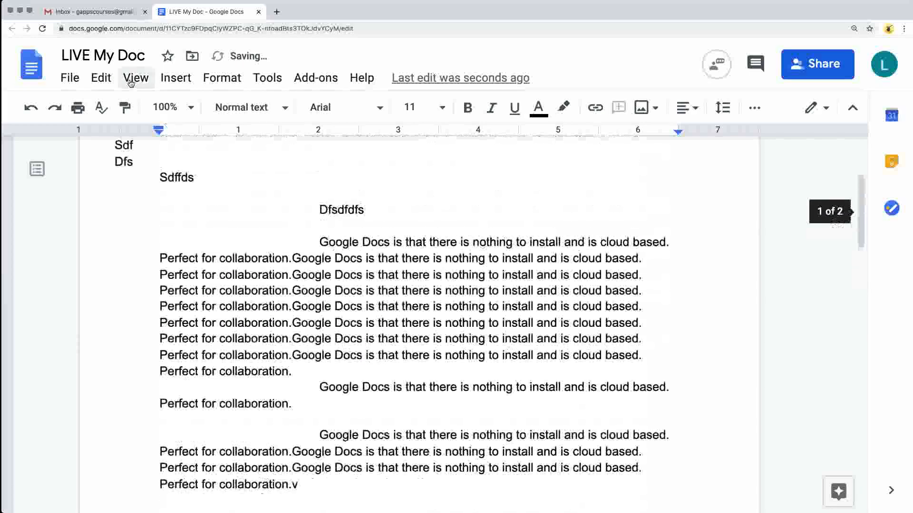
click(101, 78)
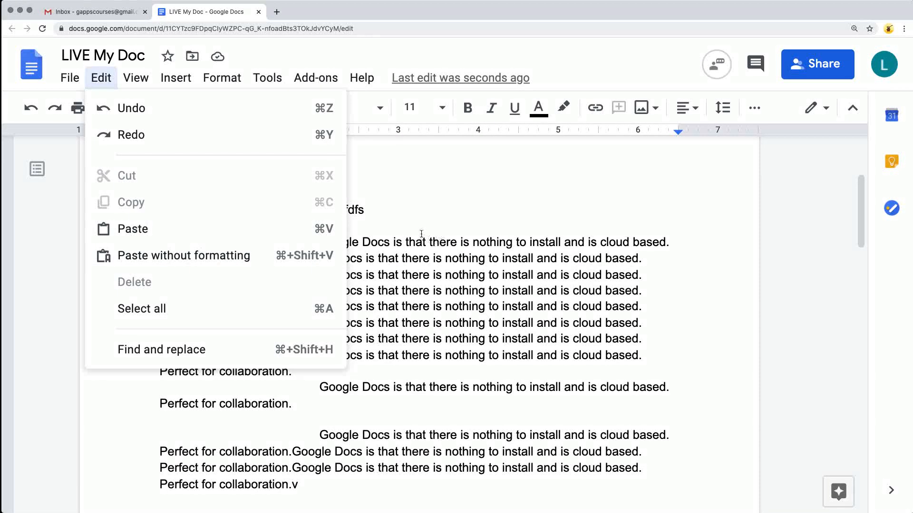
drag(291, 403, 224, 223)
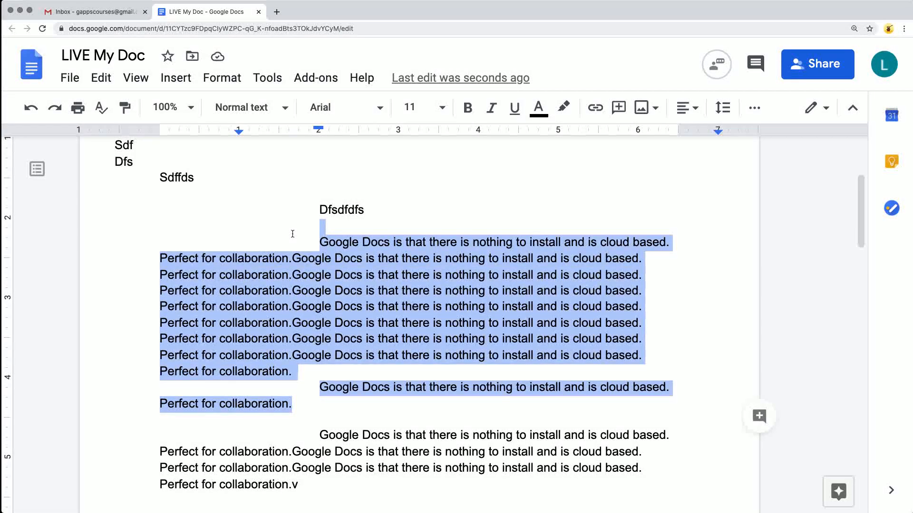
scroll(189, 179, down, 10)
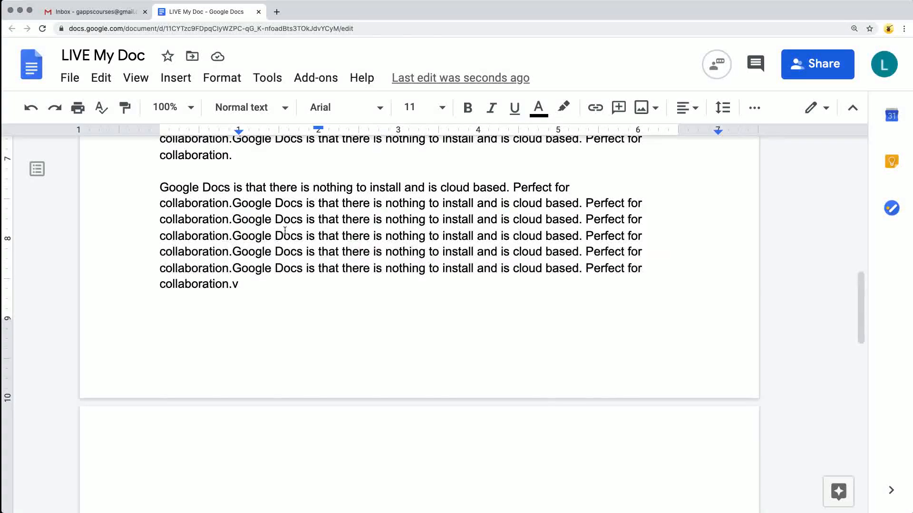
scroll(337, 245, up, 7)
click(351, 213)
scroll(351, 214, up, 4)
- Bold a two-line passage in the first long paragraph and set the text from "Google Docs" through that passage to font size 14
drag(460, 325, 257, 339)
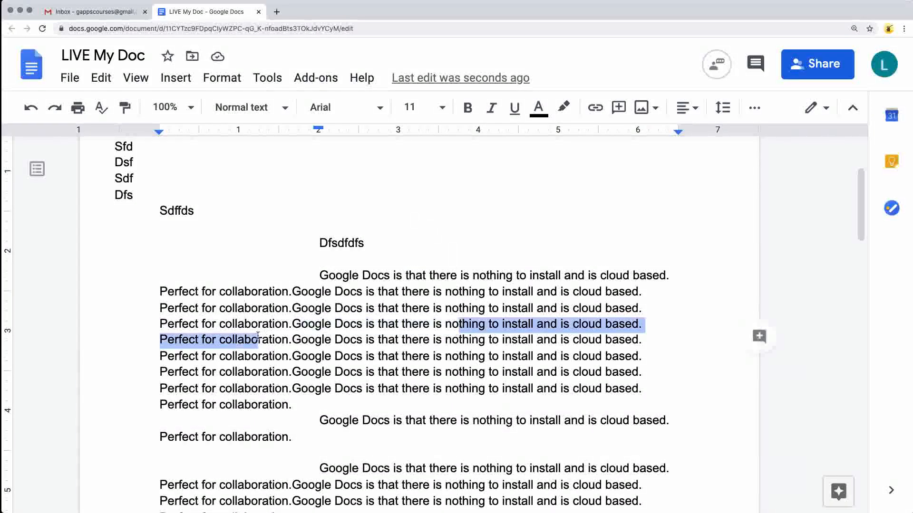
click(468, 108)
drag(383, 277, 403, 340)
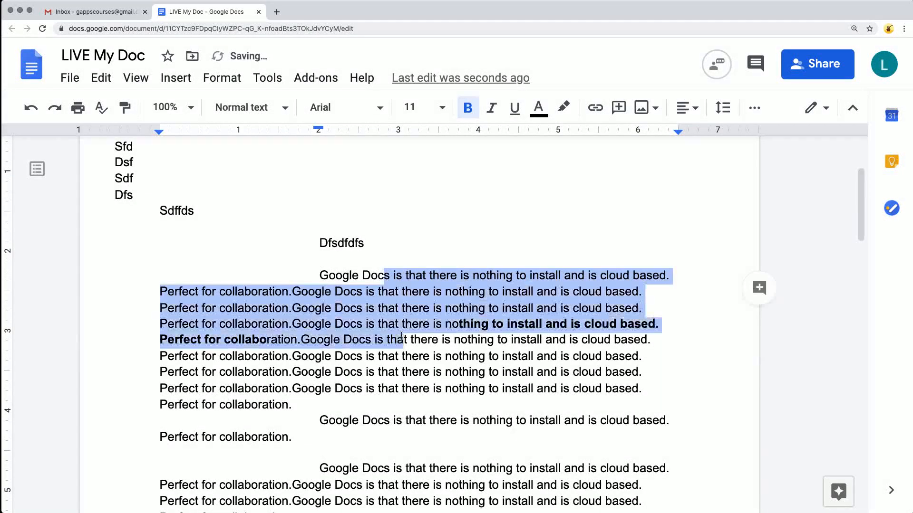
click(423, 115)
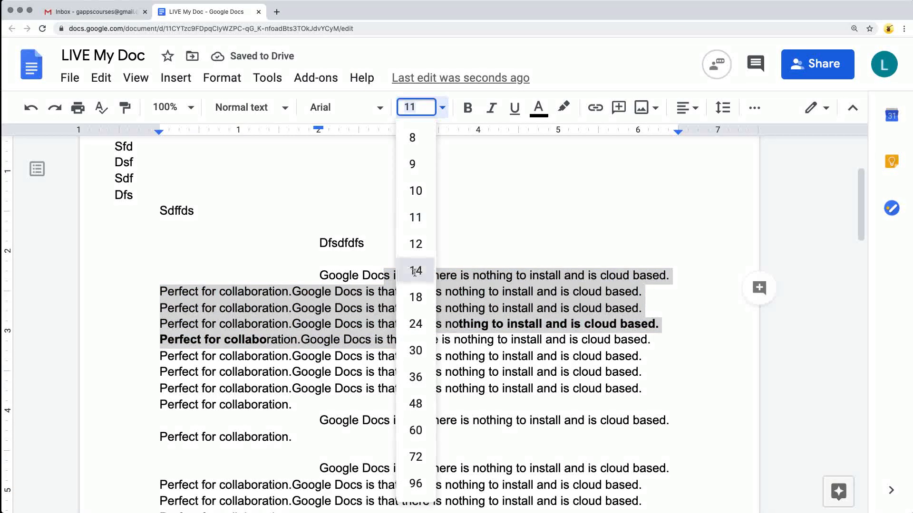
click(416, 269)
- Copy the entire contents of the document
drag(301, 481, 269, 179)
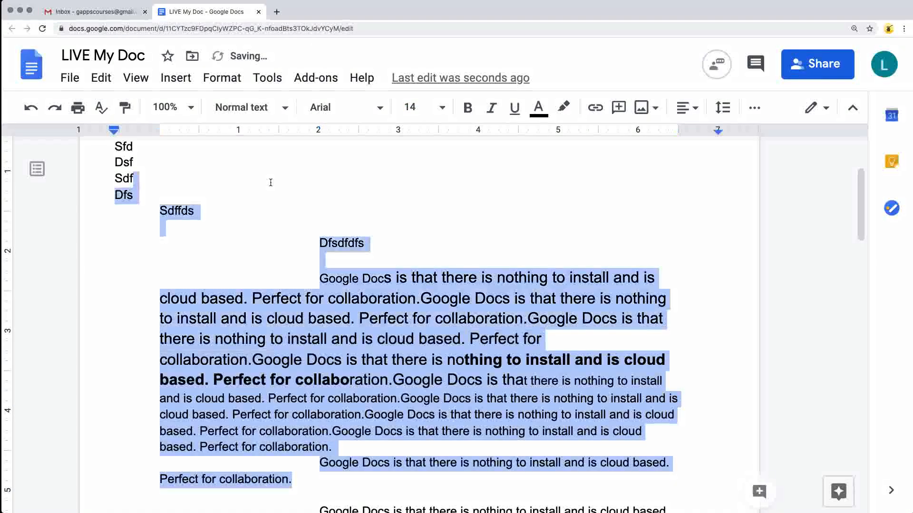
click(328, 298)
key(ctrl+a)
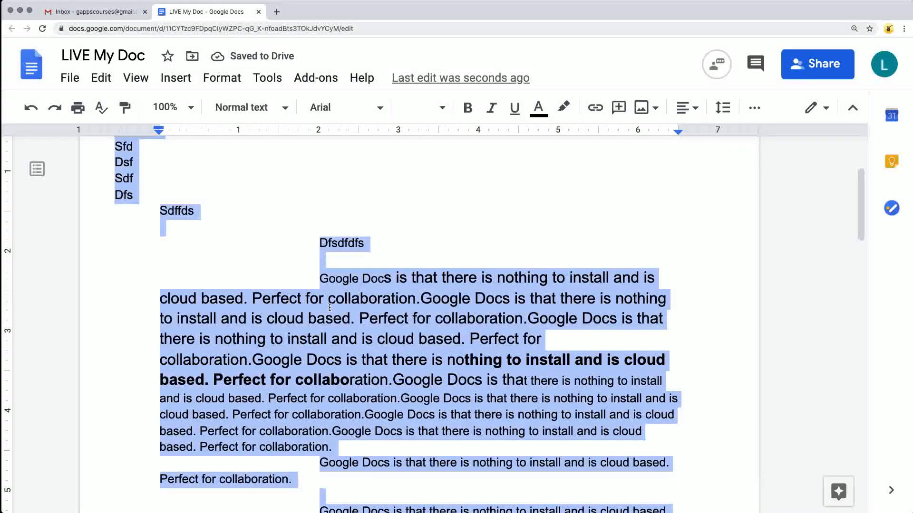
click(100, 77)
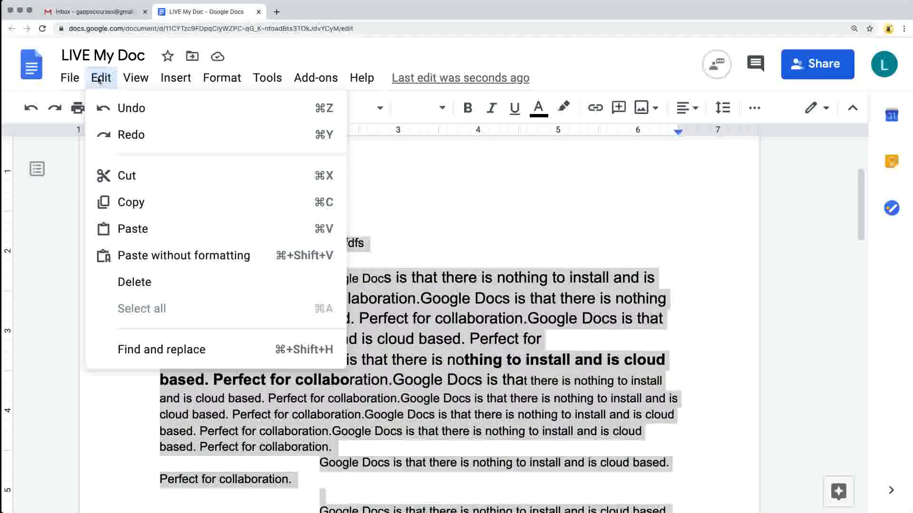
click(153, 199)
scroll(274, 203, up, 5)
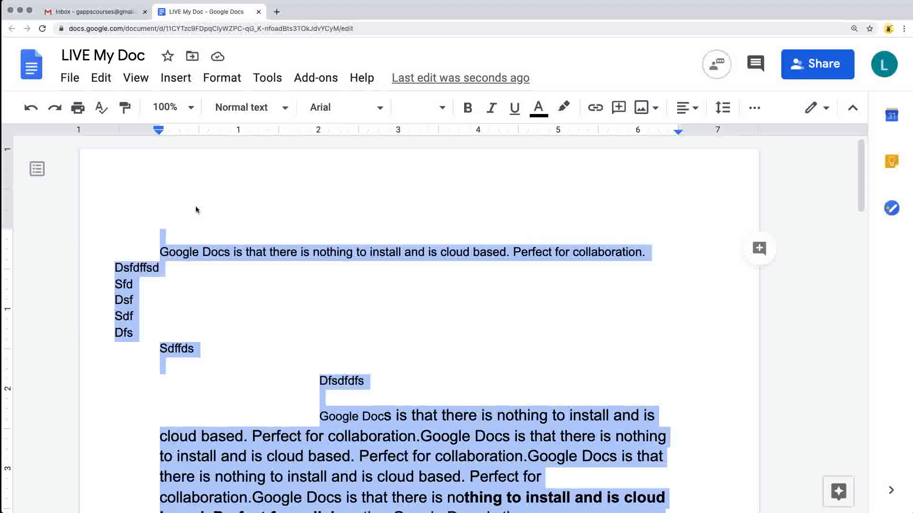
- Paste the copied contents over the selected document text, keeping the original formatting
click(102, 79)
click(179, 230)
scroll(282, 224, up, 10)
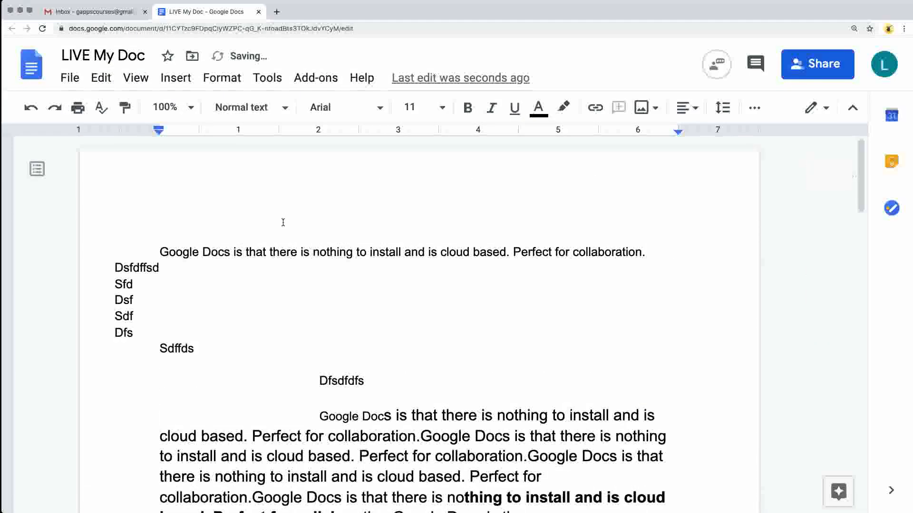
- Select the whole document and replace it with the copied text pasted without formatting
click(175, 229)
key(super+a)
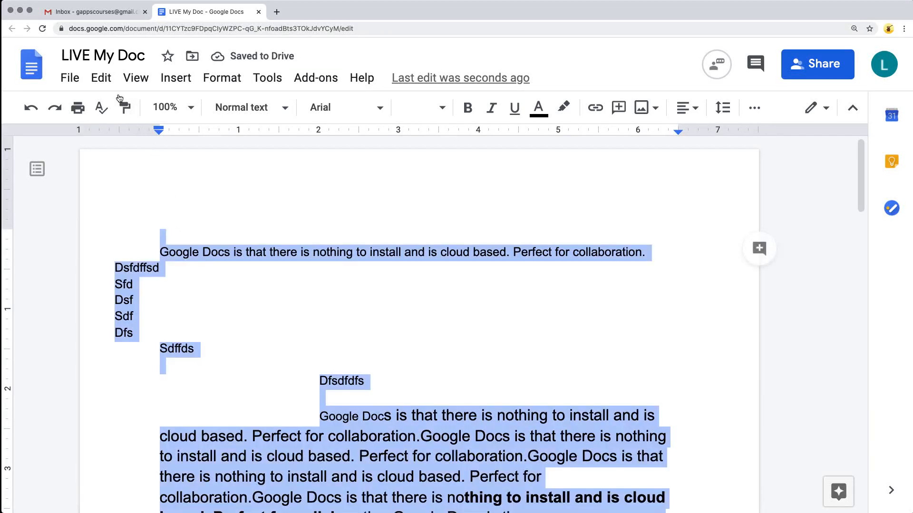
click(101, 78)
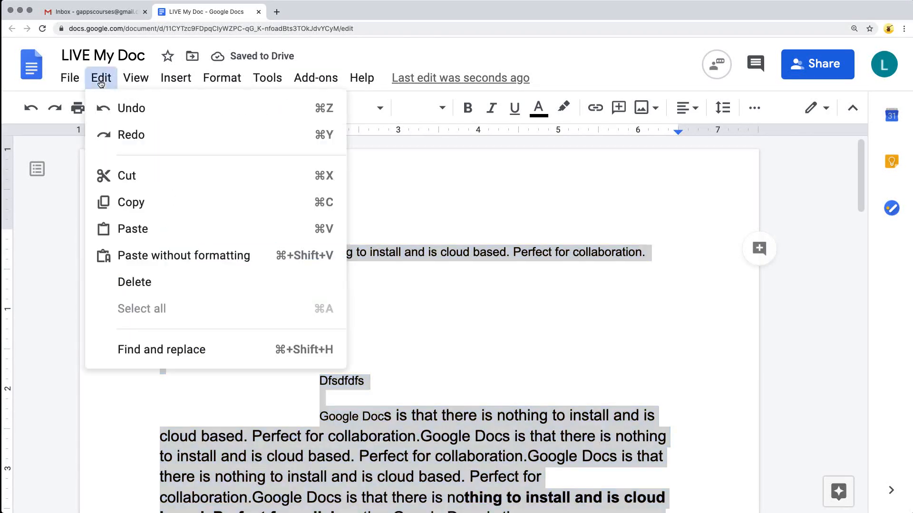
click(157, 256)
scroll(280, 235, up, 15)
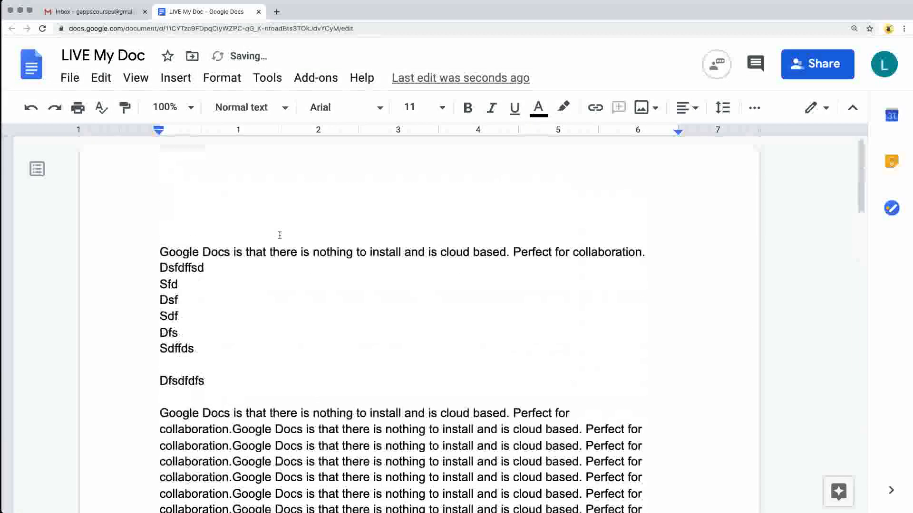
- Look through the whole document to examine how the indents, bold and font sizes look after the plain paste
scroll(228, 275, down, 4)
scroll(240, 251, up, 4)
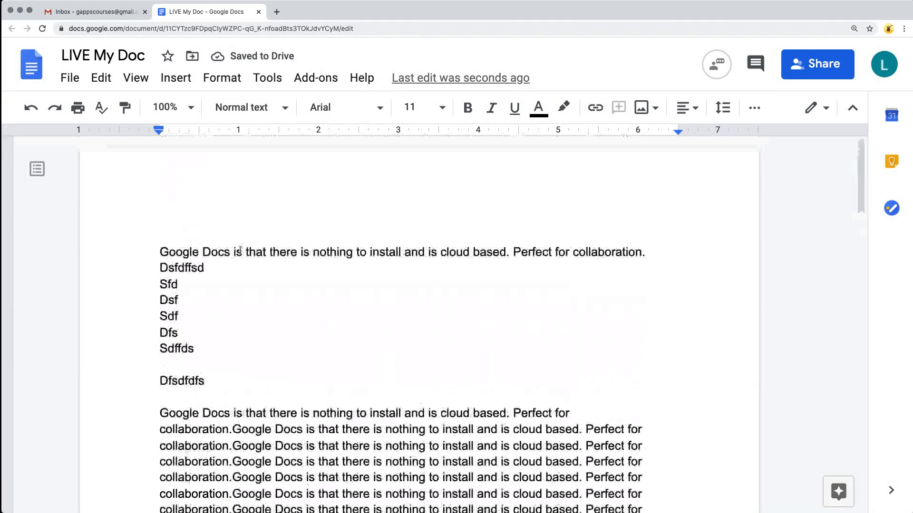
scroll(238, 249, down, 7)
scroll(218, 249, up, 7)
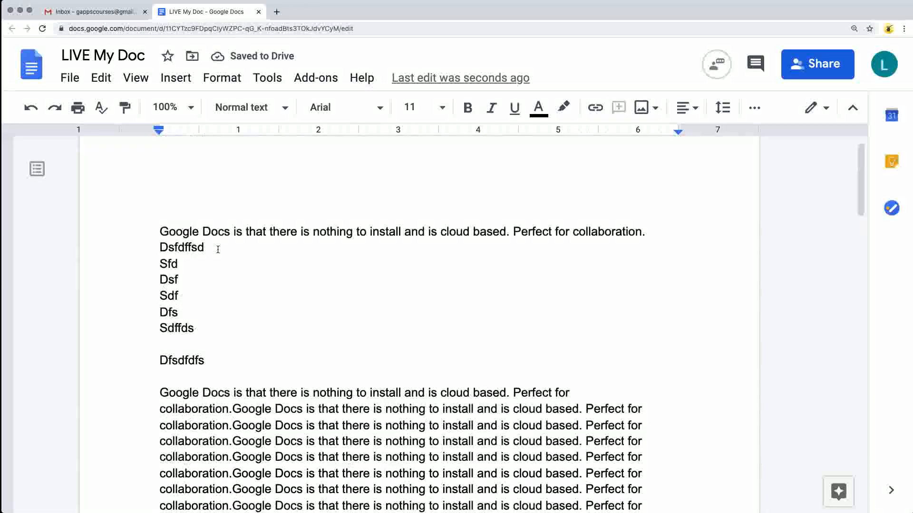
scroll(323, 234, down, 8)
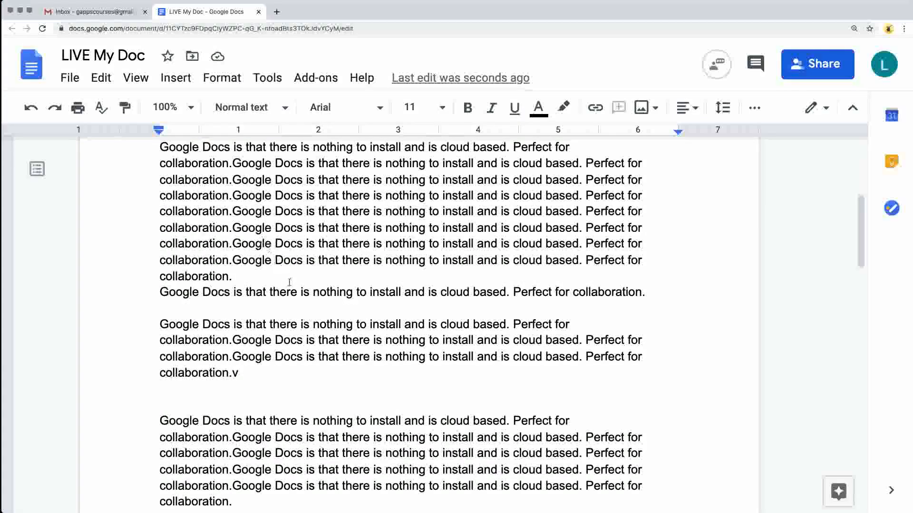
scroll(287, 283, down, 10)
scroll(290, 242, up, 15)
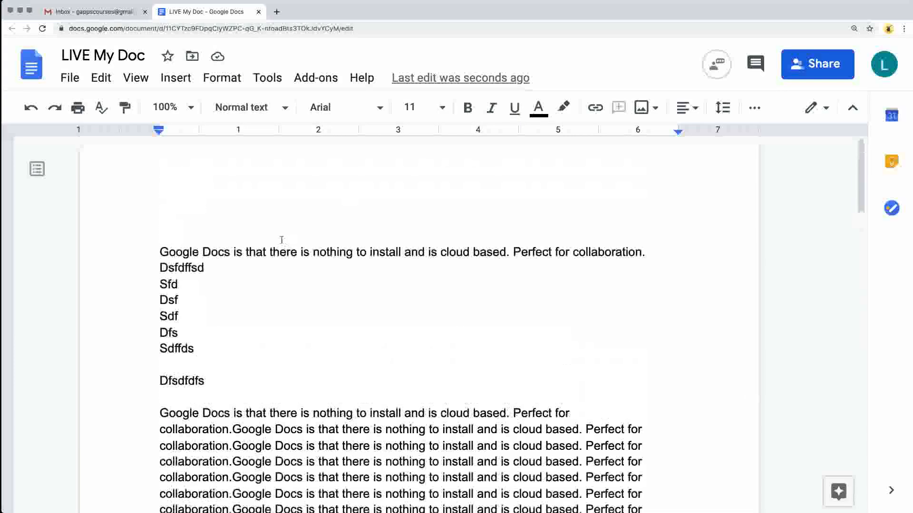
- Select all the text in the document, look over the selected range on every page, and clear the selection
click(101, 77)
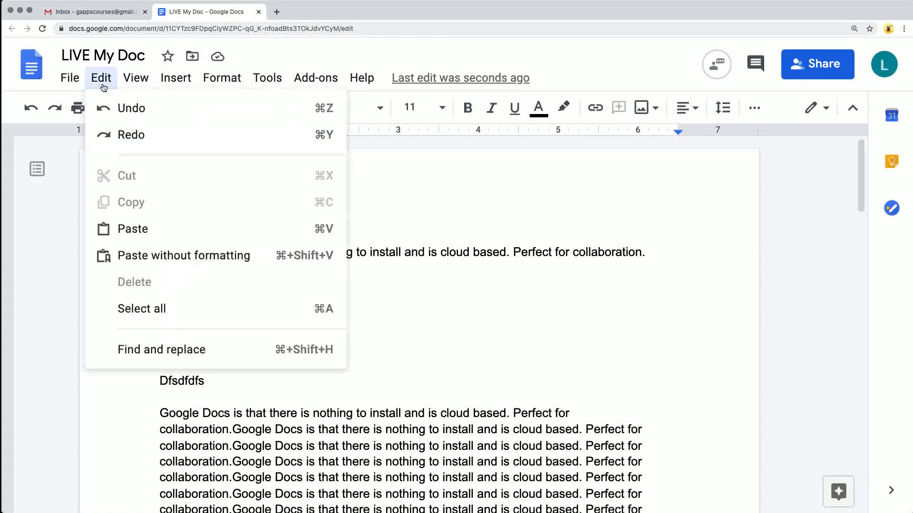
click(131, 108)
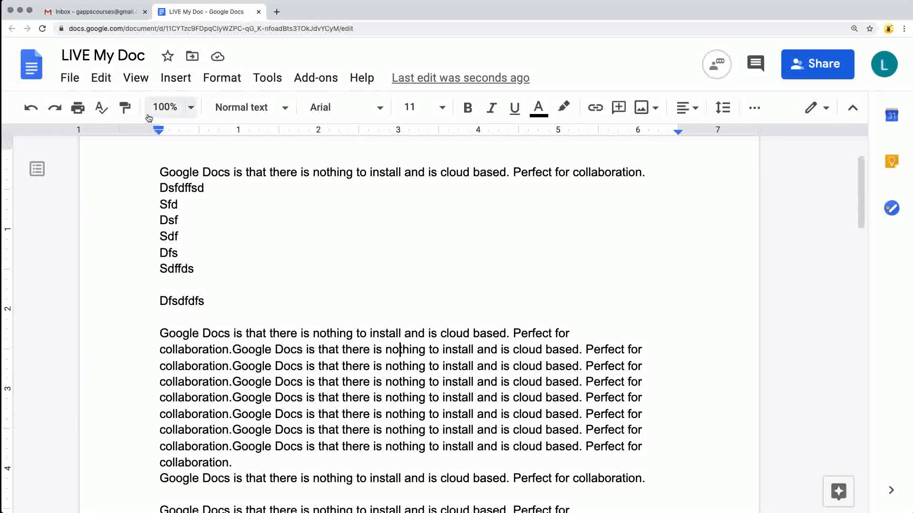
click(98, 81)
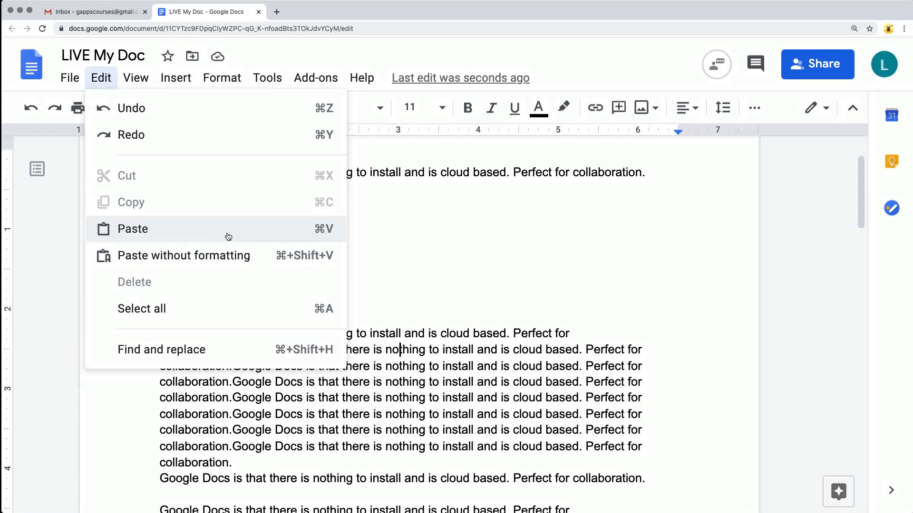
click(184, 314)
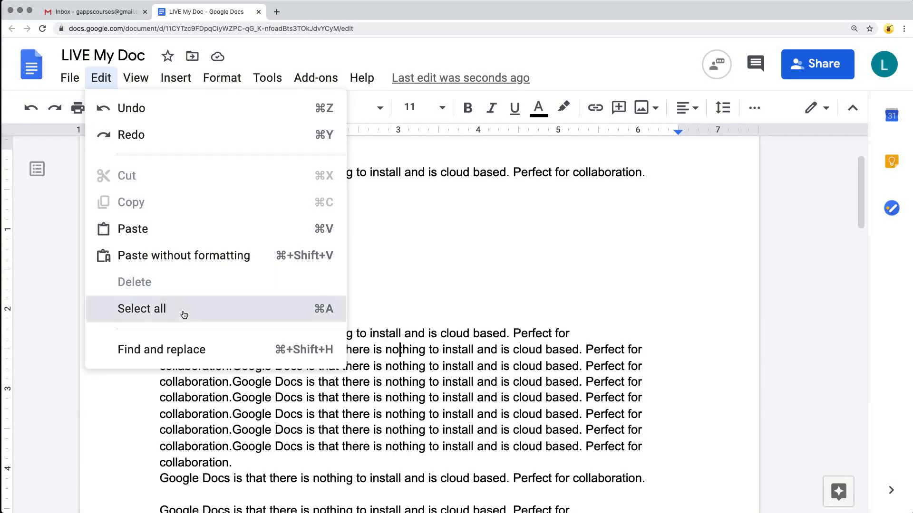
scroll(290, 237, up, 2)
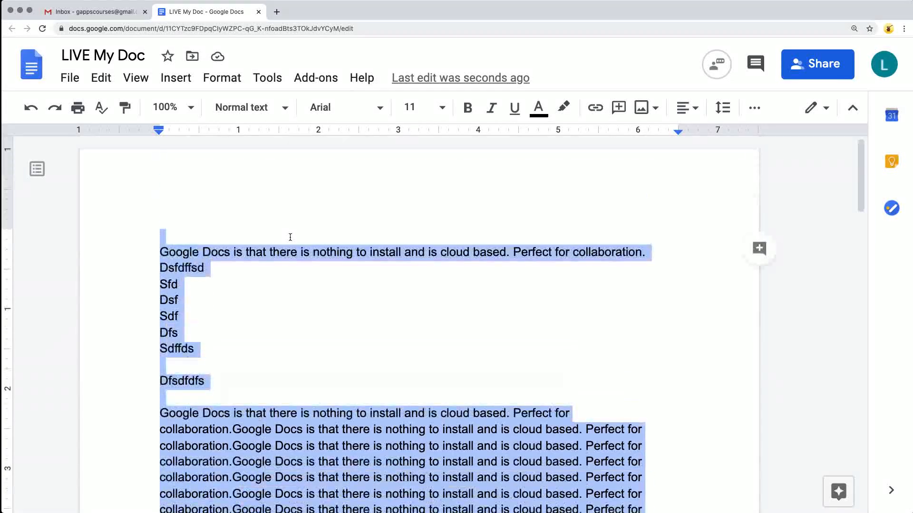
scroll(290, 237, down, 17)
scroll(264, 268, up, 9)
scroll(265, 268, up, 6)
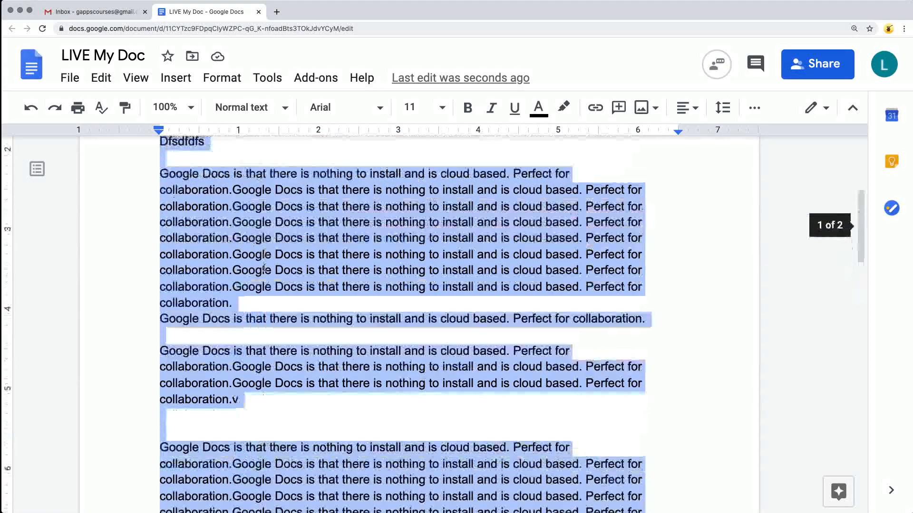
click(238, 265)
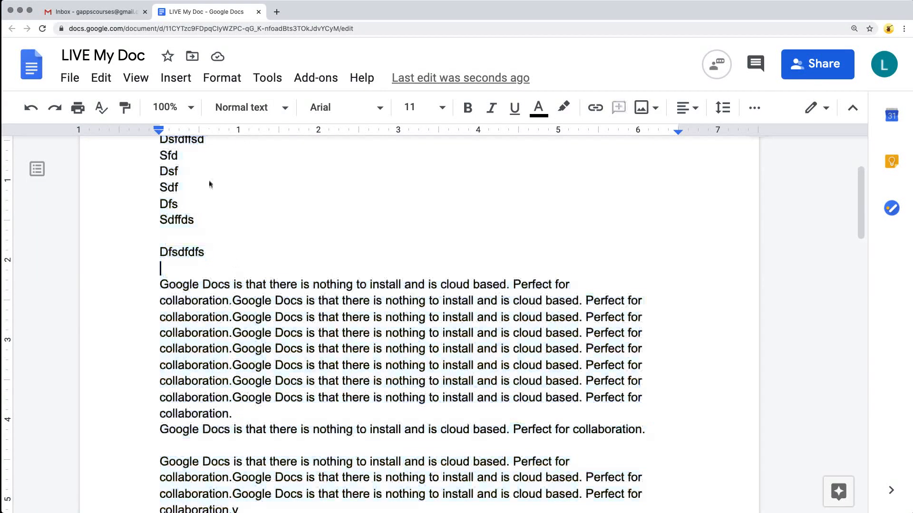
- Insert a surname before "nothing" in the sixth line of the first long paragraph and select that word
click(98, 78)
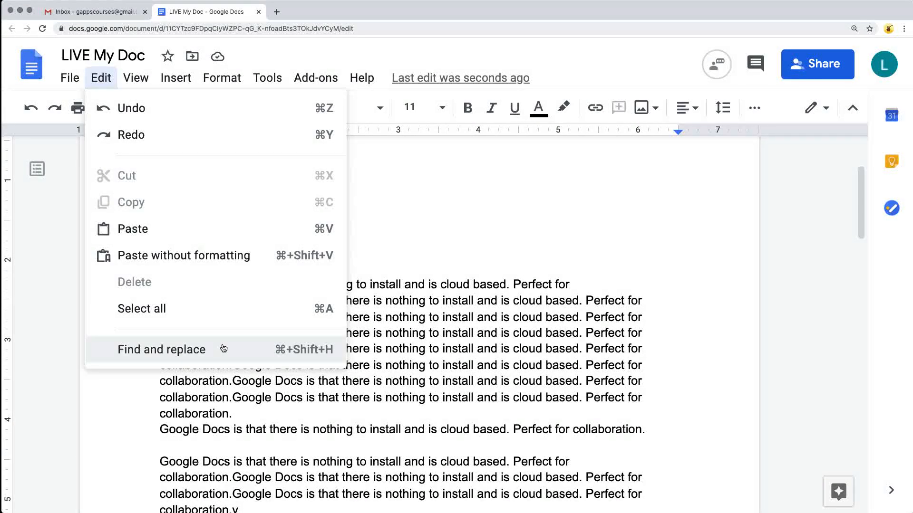
click(419, 347)
click(385, 365)
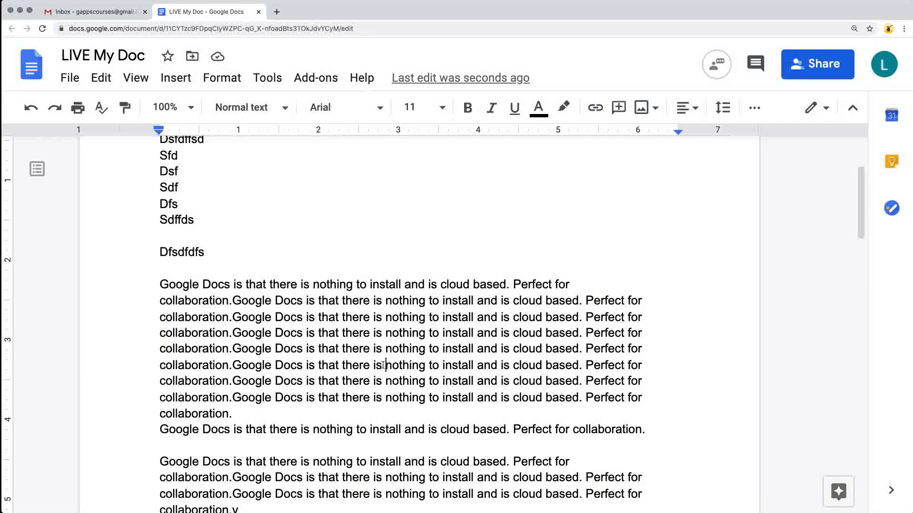
text(Svekis)
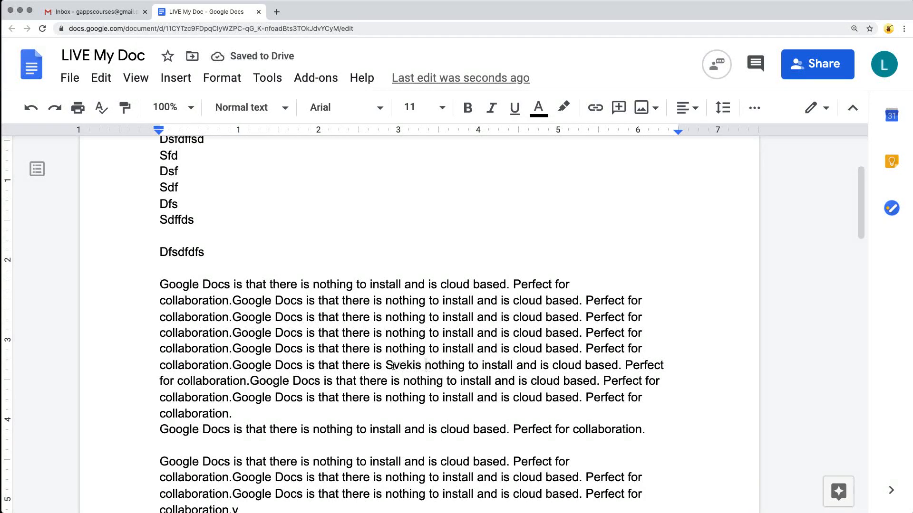
drag(385, 365, 418, 365)
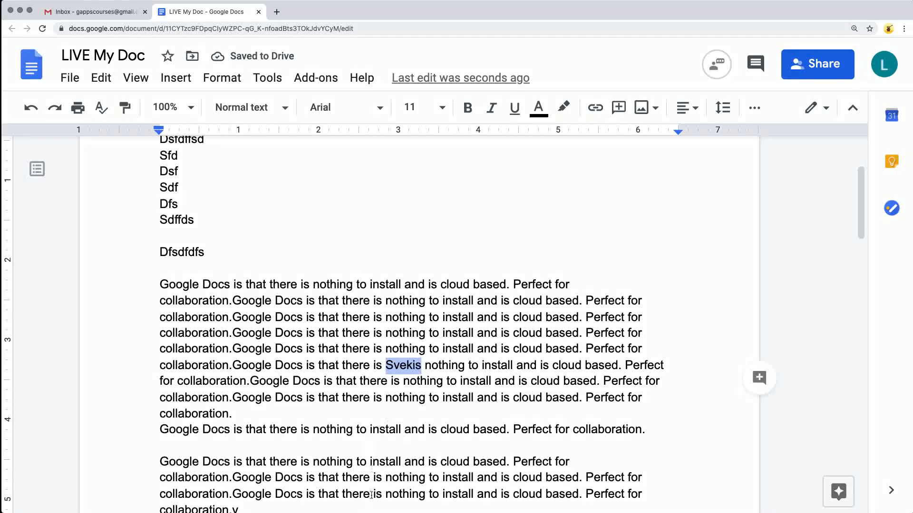
- Paste the copied surname into the second line of the second long paragraph and the third line of the first one
click(372, 477)
key(super+v)
click(353, 317)
key(super+v)
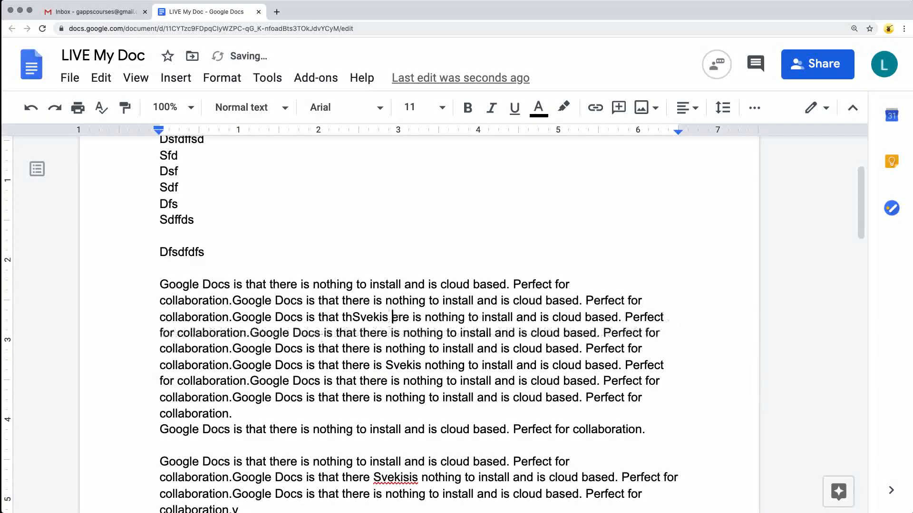
click(283, 350)
- Open Find and replace and search the document for the pasted surname
scroll(199, 213, up, 3)
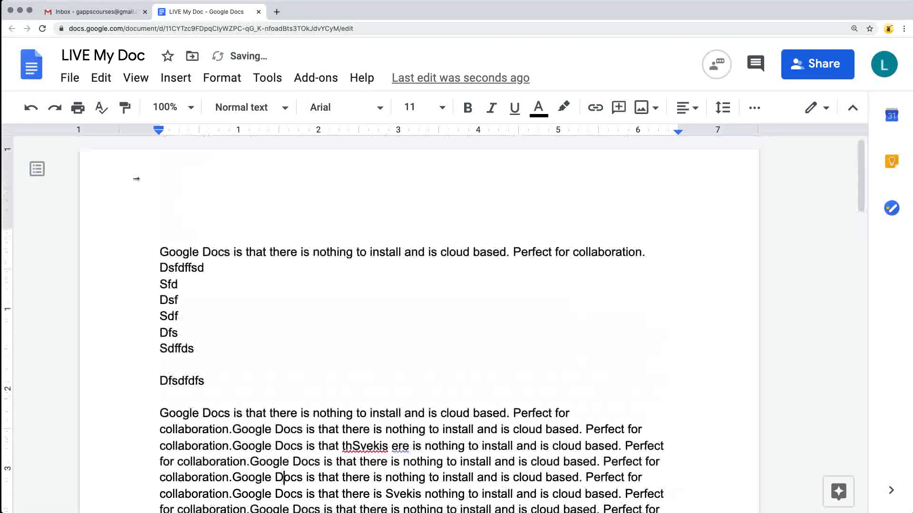
click(102, 78)
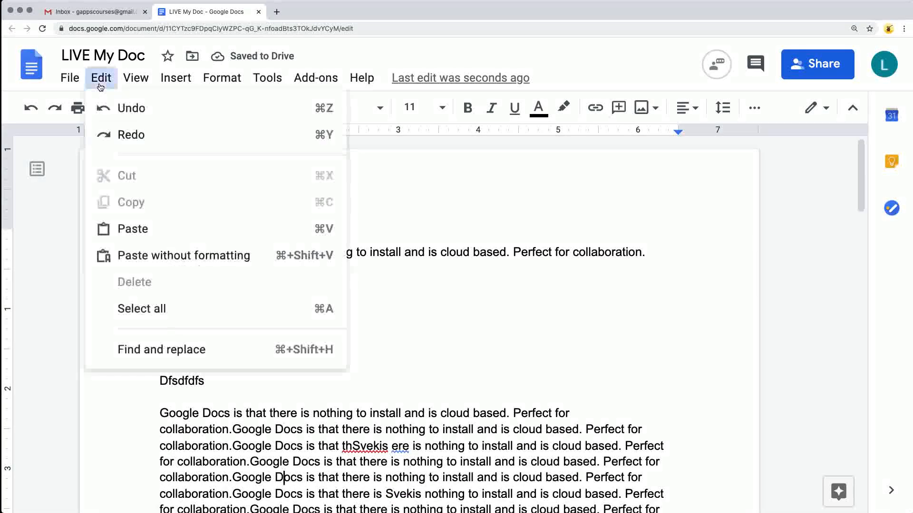
click(162, 350)
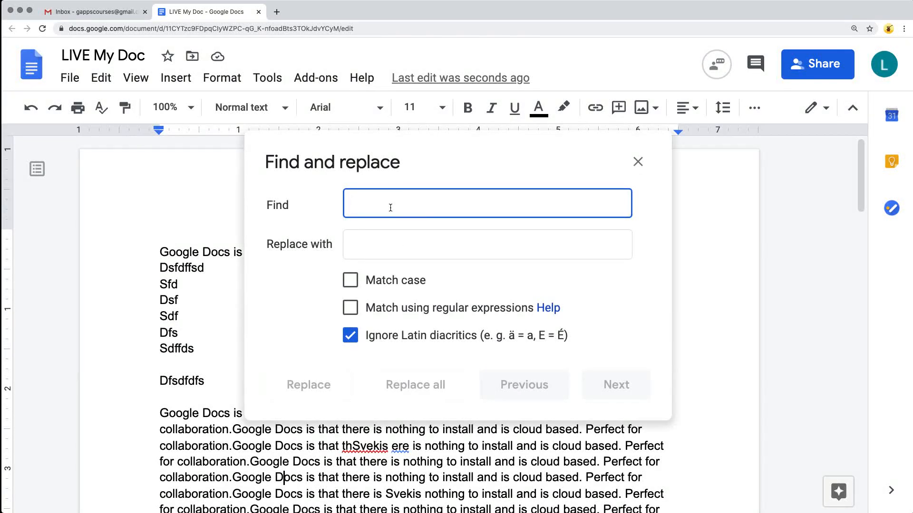
text(Svekis)
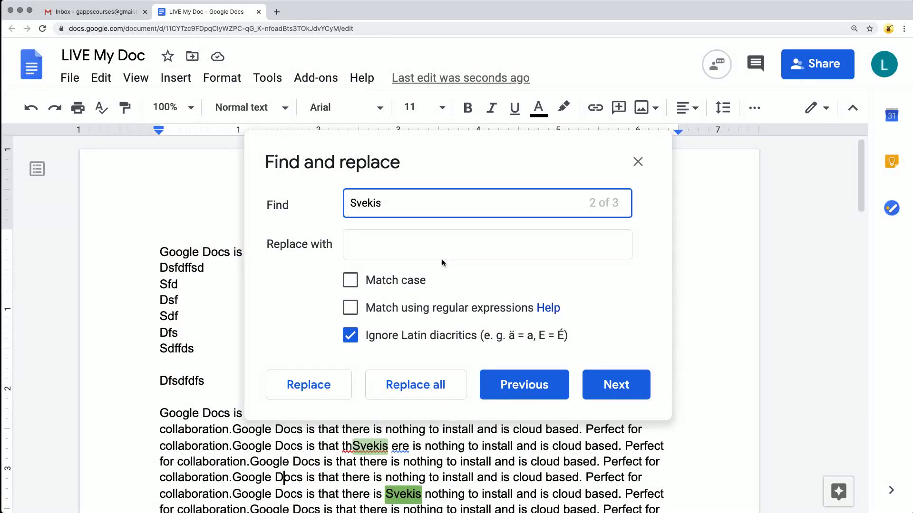
scroll(193, 380, down, 3)
scroll(192, 380, up, 2)
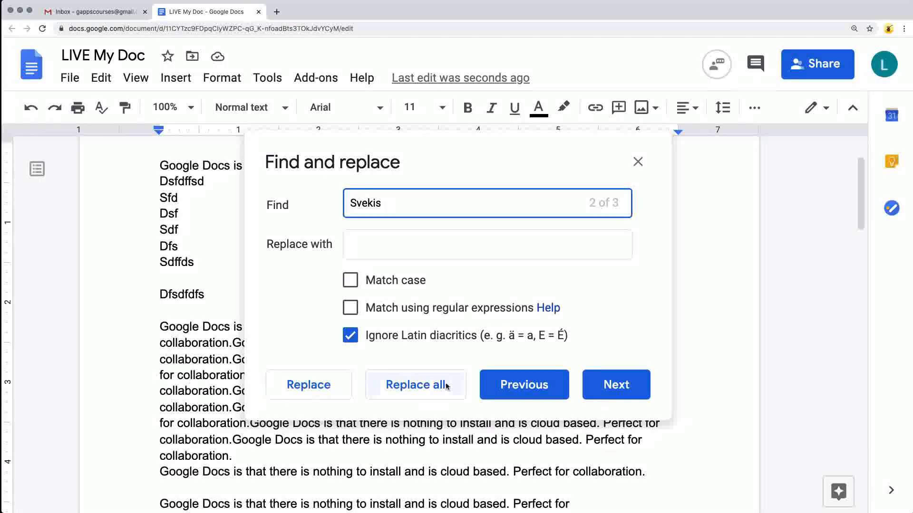
- Replace the surname matches with the full name, individually and then all at once, with regular expression matching turned on
click(376, 243)
text(La)
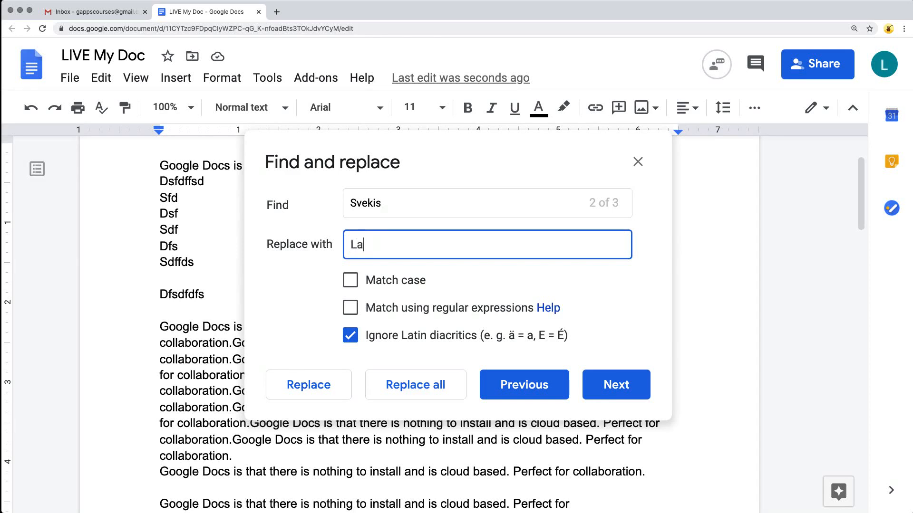
text(urence Svekis)
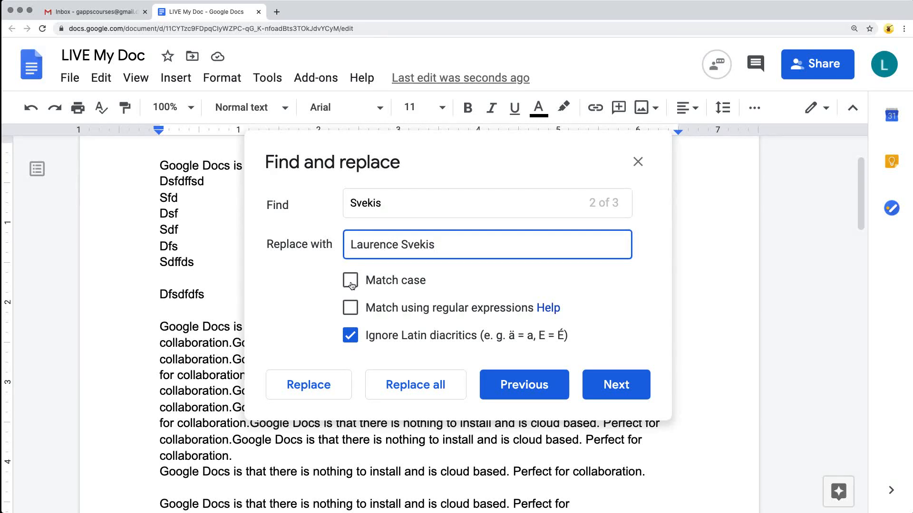
click(351, 312)
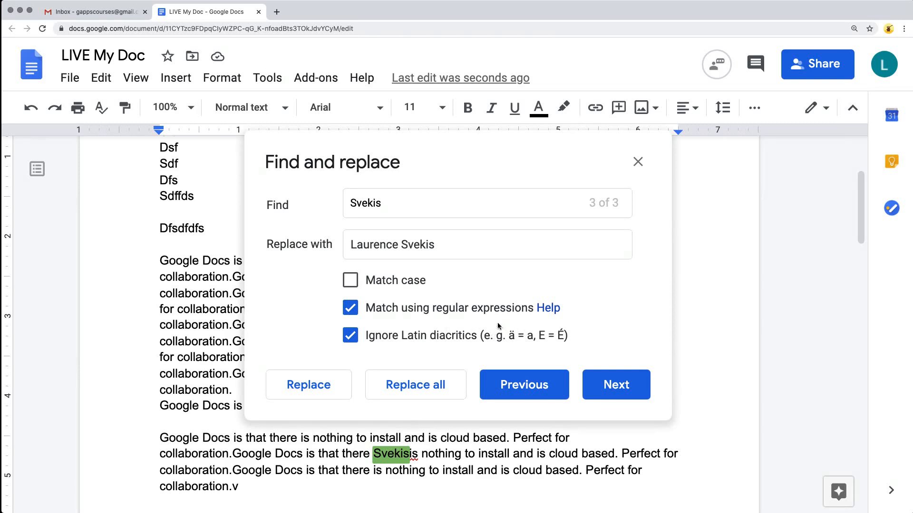
click(287, 390)
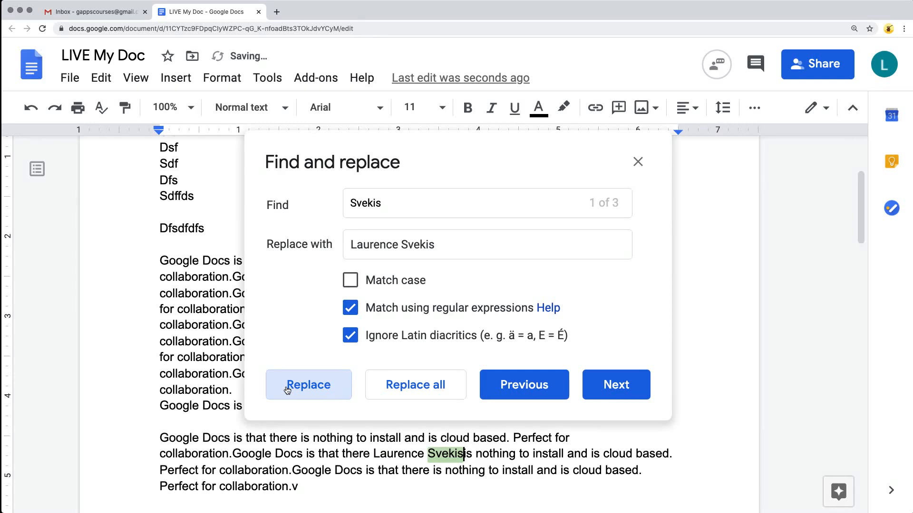
click(287, 390)
click(288, 390)
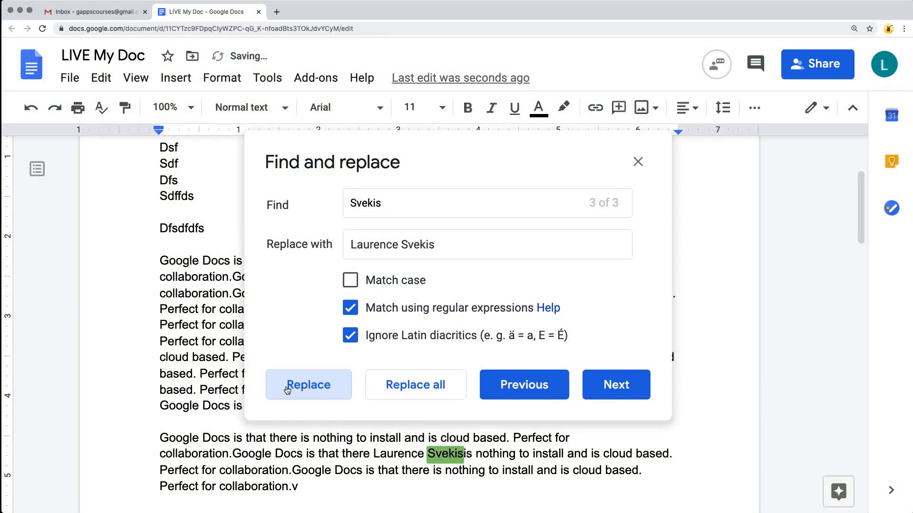
click(406, 391)
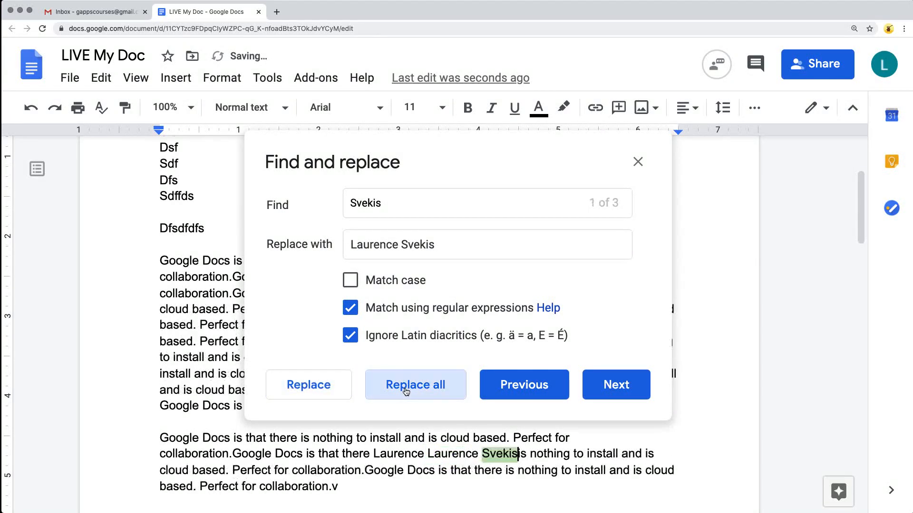
- Find every doubled first name and replace them all with the single first name
scroll(467, 450, up, 3)
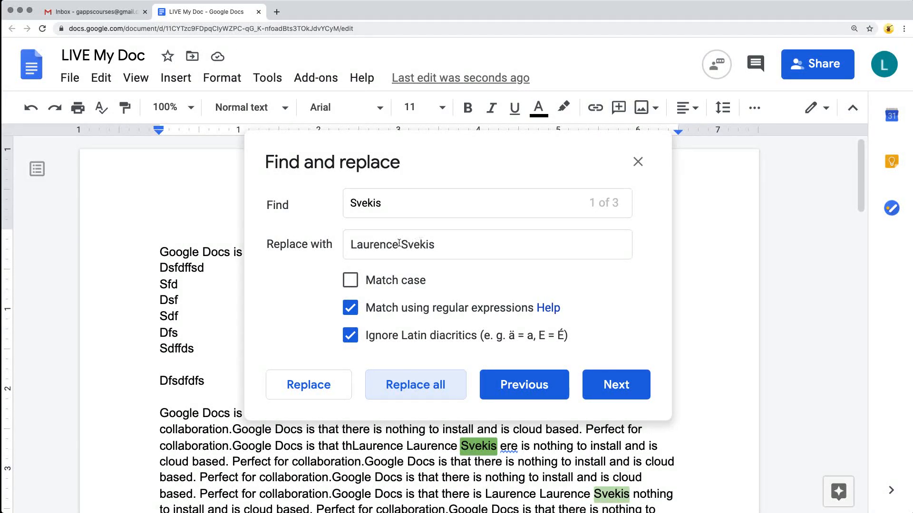
drag(399, 244, 329, 246)
key(BackSpace)
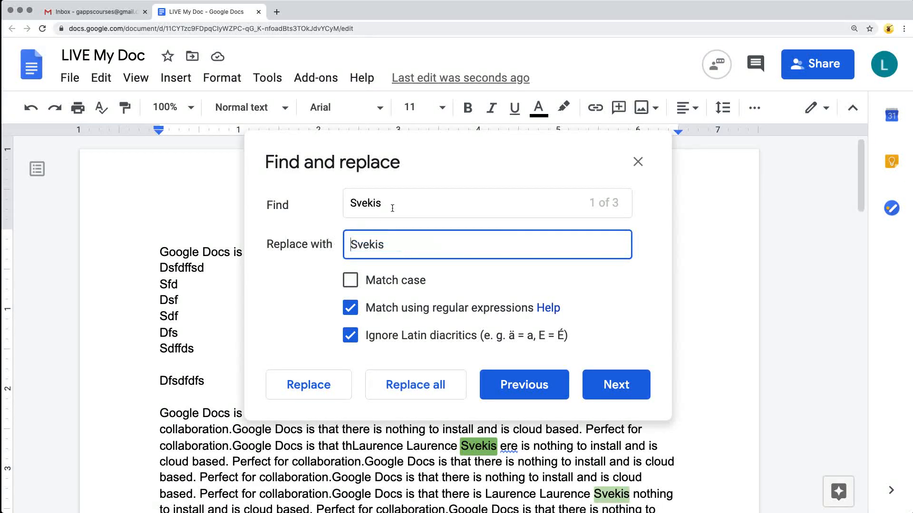
drag(392, 208, 318, 204)
text(Laurence Laurence)
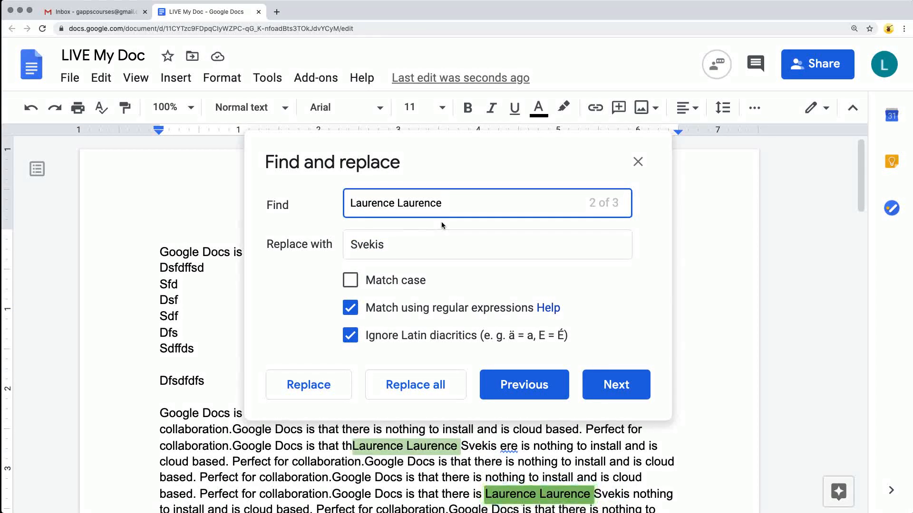
drag(409, 246, 332, 246)
text(Laurence)
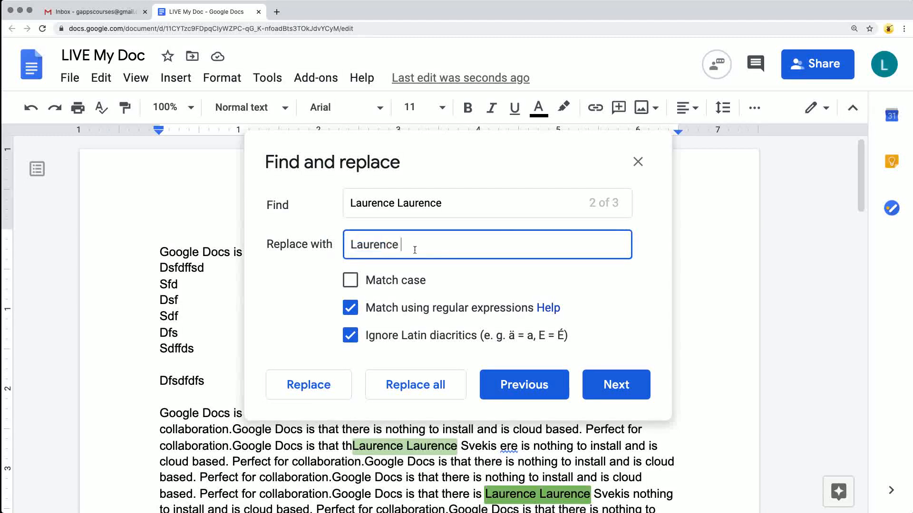
click(453, 203)
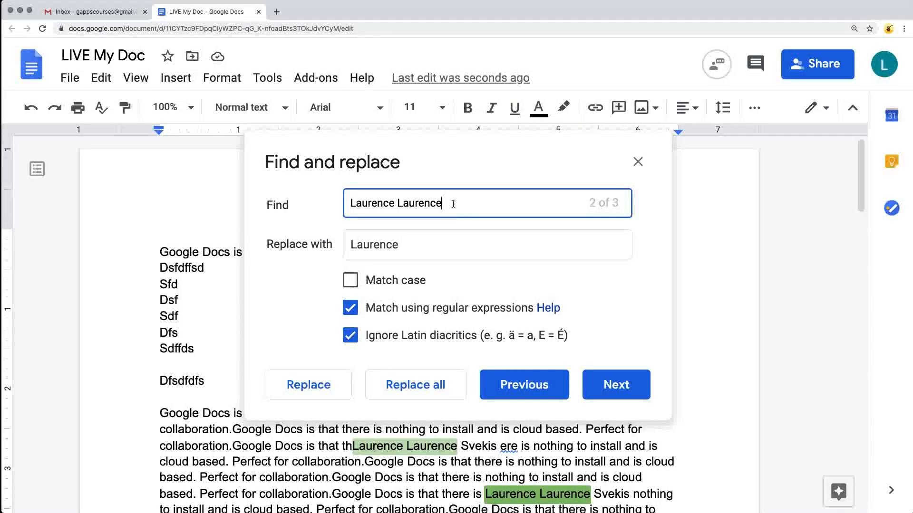
click(400, 386)
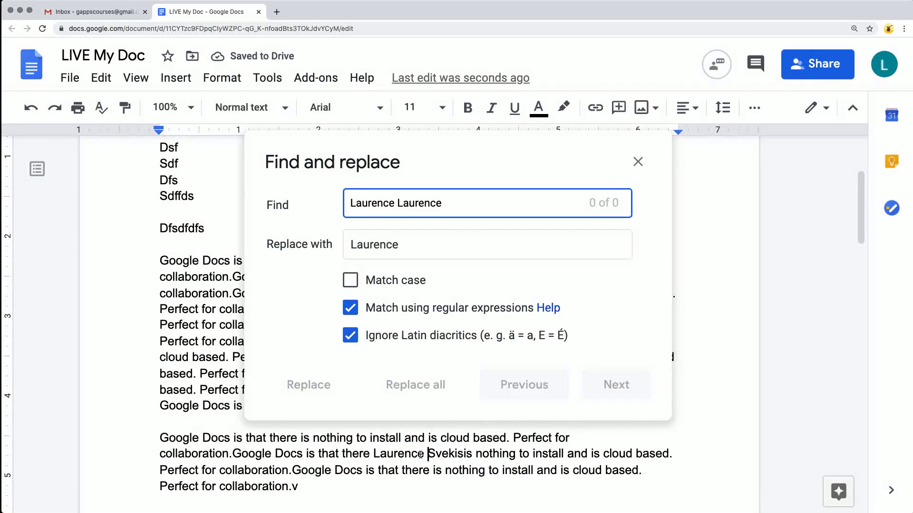
click(291, 455)
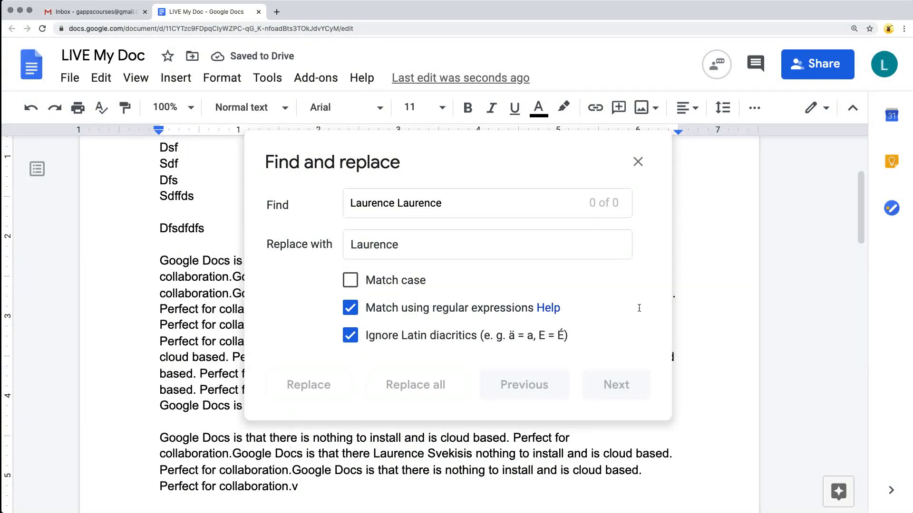
- Open the help on regular expressions and read through the table of common expressions with their descriptions and examples
click(548, 309)
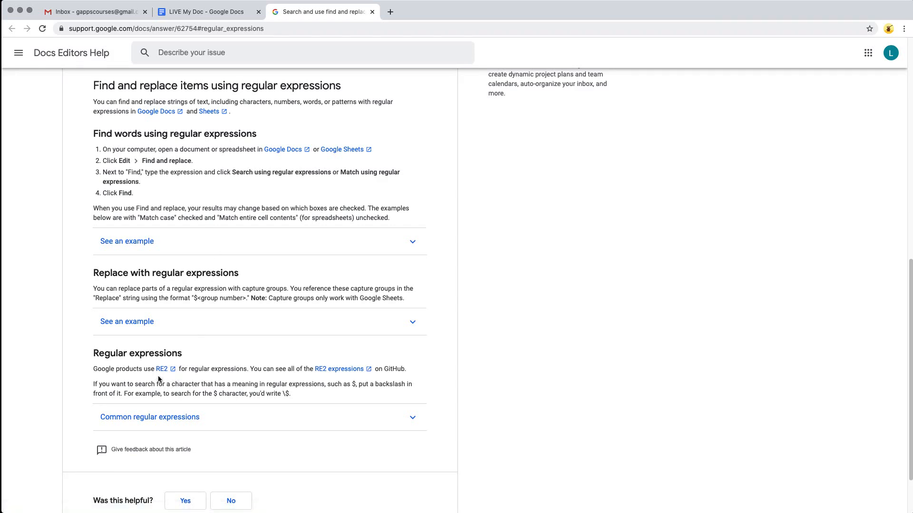
drag(143, 383, 288, 394)
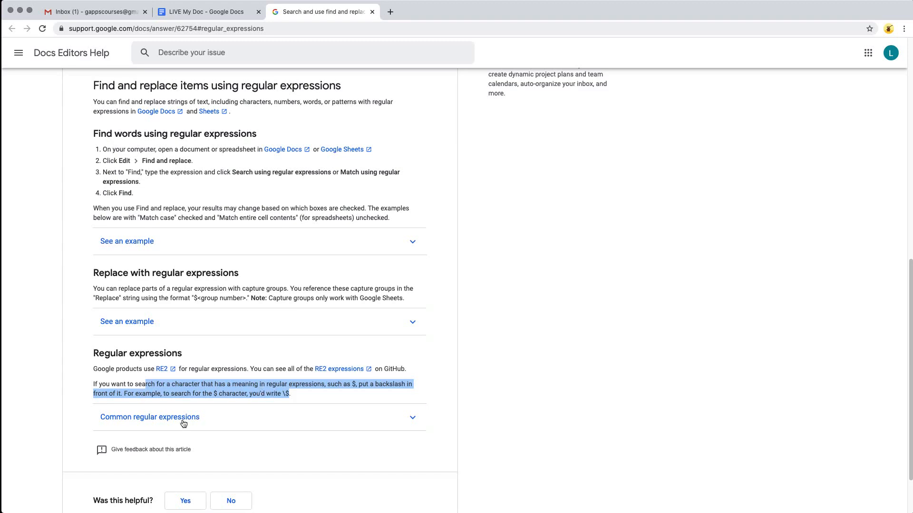
click(150, 424)
scroll(398, 314, down, 2)
scroll(537, 290, down, 5)
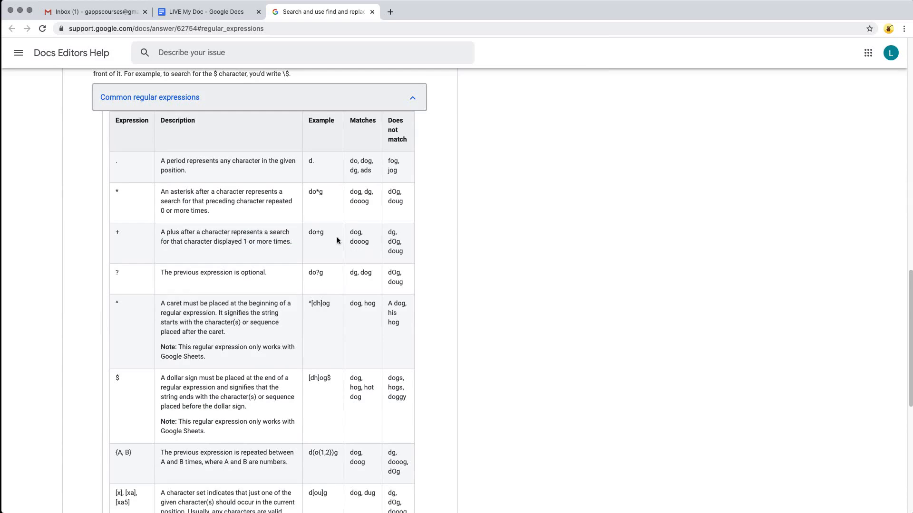
scroll(336, 239, down, 3)
scroll(248, 254, down, 2)
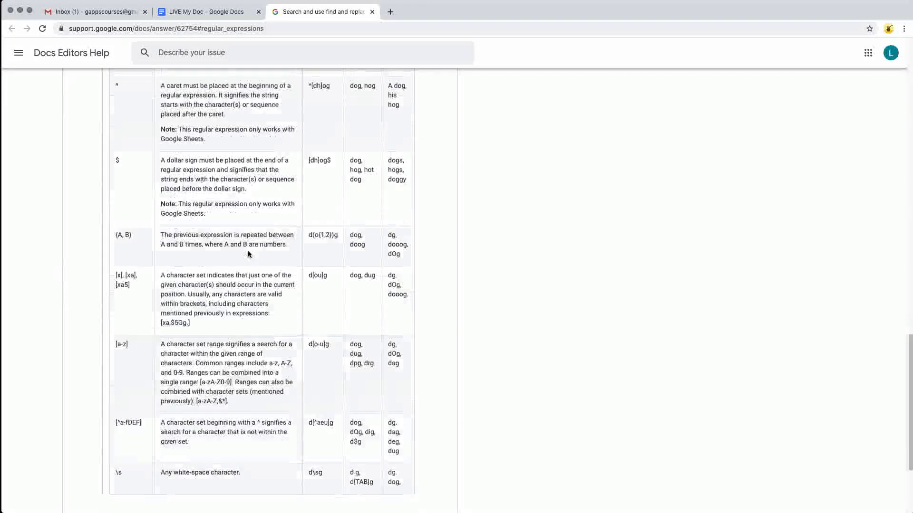
scroll(192, 340, down, 3)
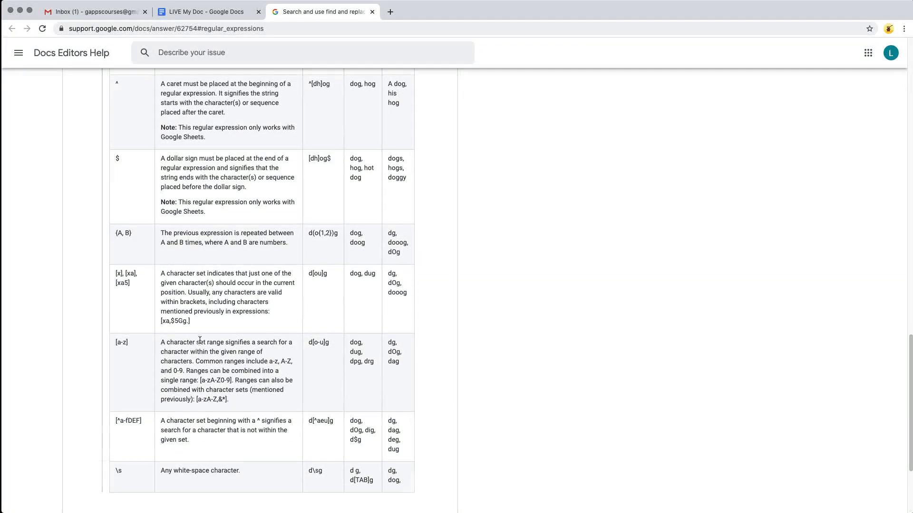
scroll(197, 339, up, 7)
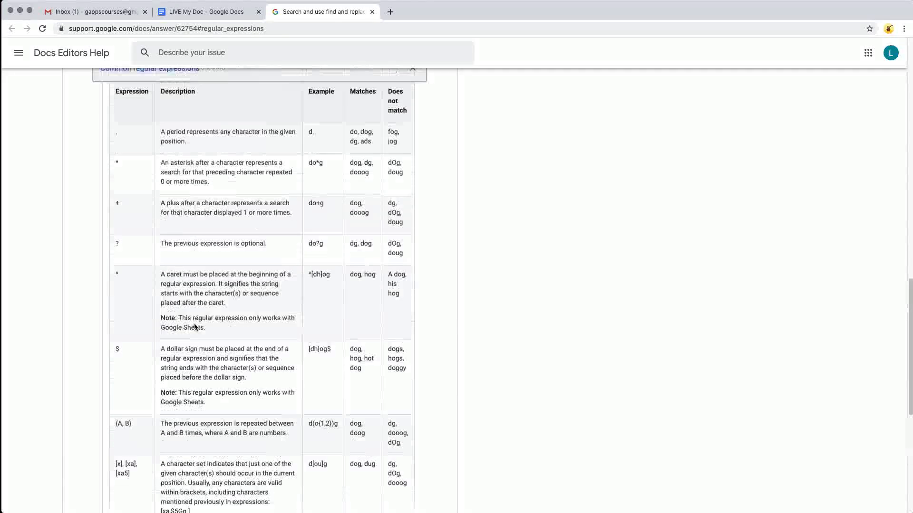
scroll(197, 314, up, 2)
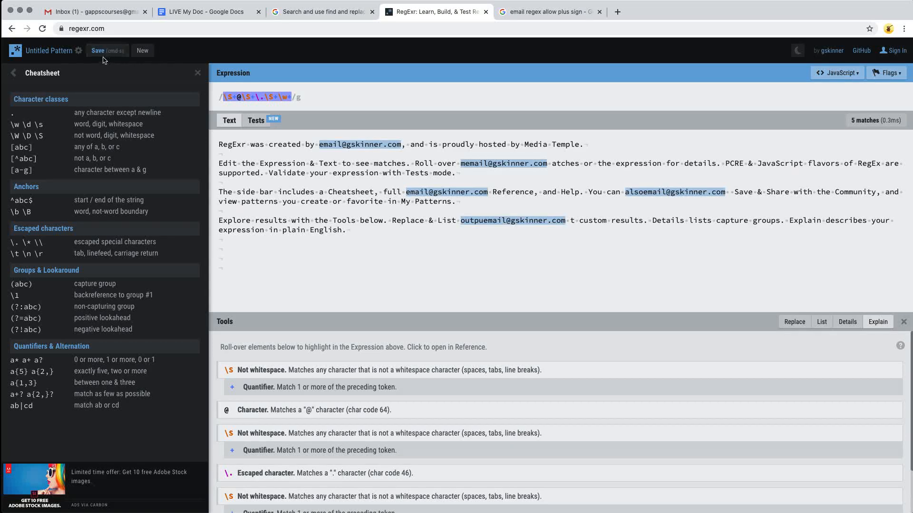
- Examine the parts of the email-matching expression in RegExr, closing the cheatsheet and the leftover search results page
click(11, 72)
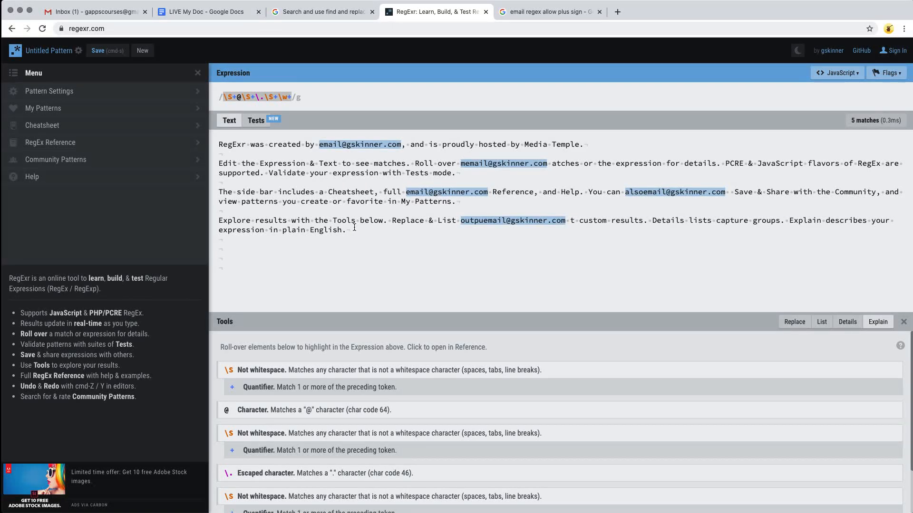
click(599, 12)
mouse_move(227, 98)
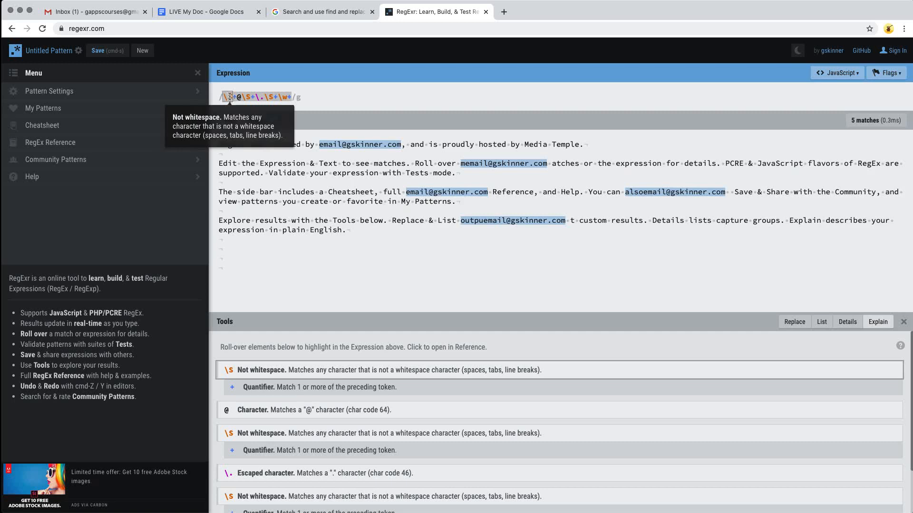
mouse_move(258, 98)
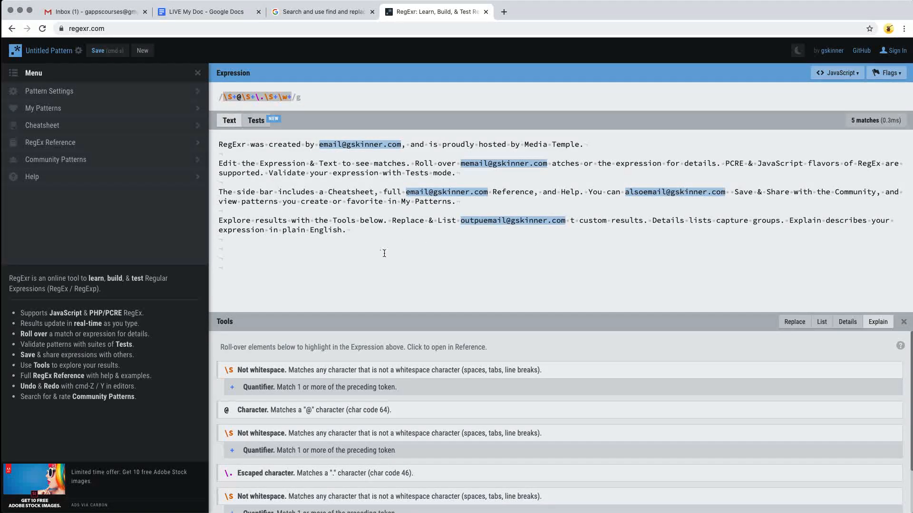
- Switch back to the Google Docs document and examine which email addresses in the RegExr text the search expression matches
click(199, 13)
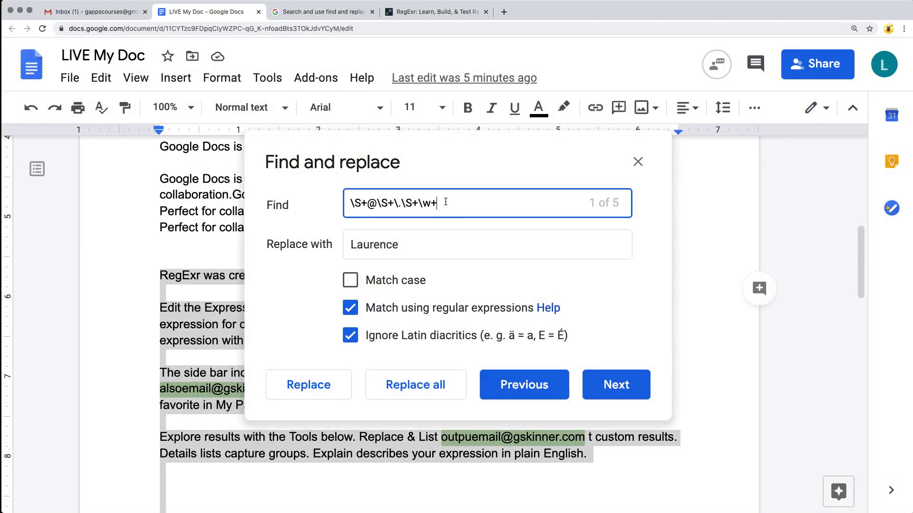
scroll(191, 275, down, 2)
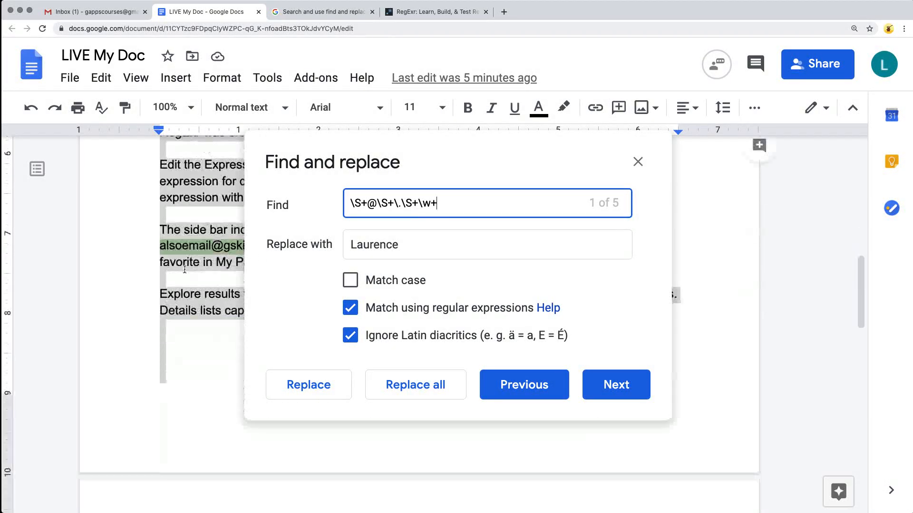
scroll(188, 275, up, 6)
scroll(182, 276, down, 8)
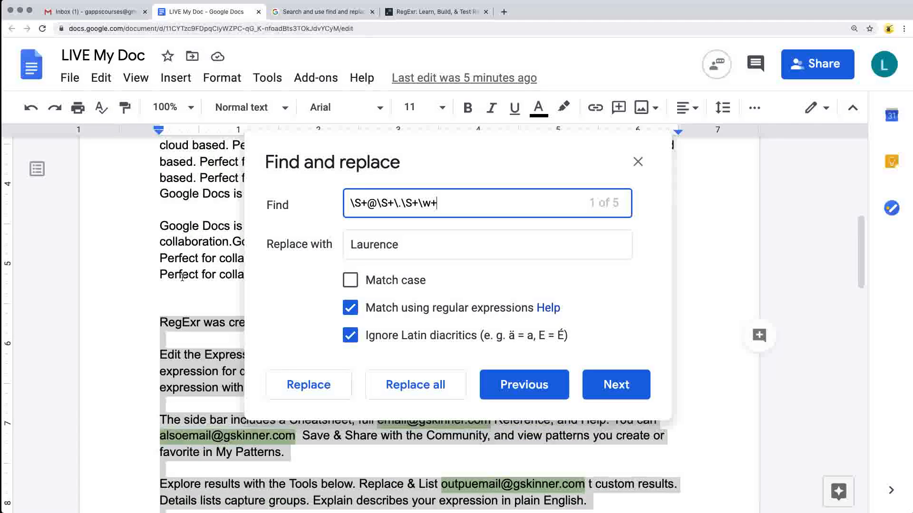
scroll(182, 278, up, 6)
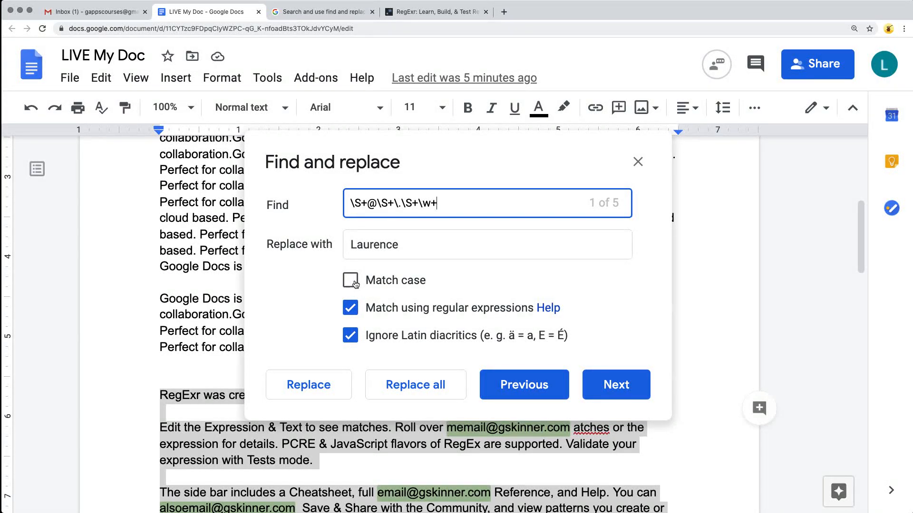
scroll(302, 286, down, 6)
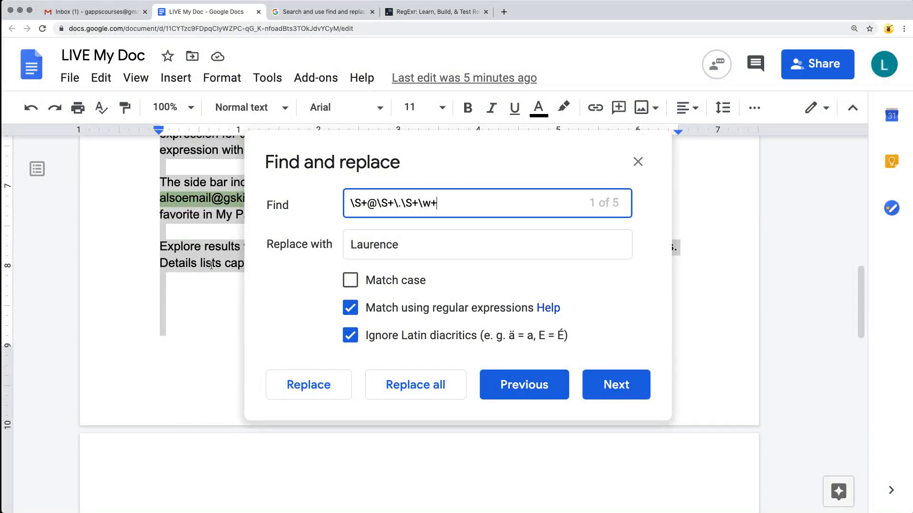
scroll(209, 265, up, 6)
scroll(202, 264, up, 1)
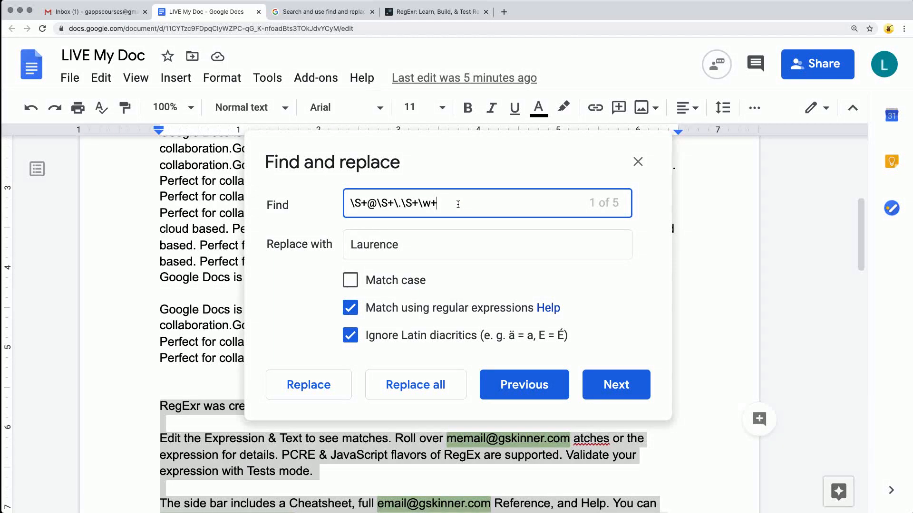
- Copy the email-matching search expression from Find and replace, paste it on its own line above the RegExr text, and select it
drag(457, 205, 318, 206)
key(super+c)
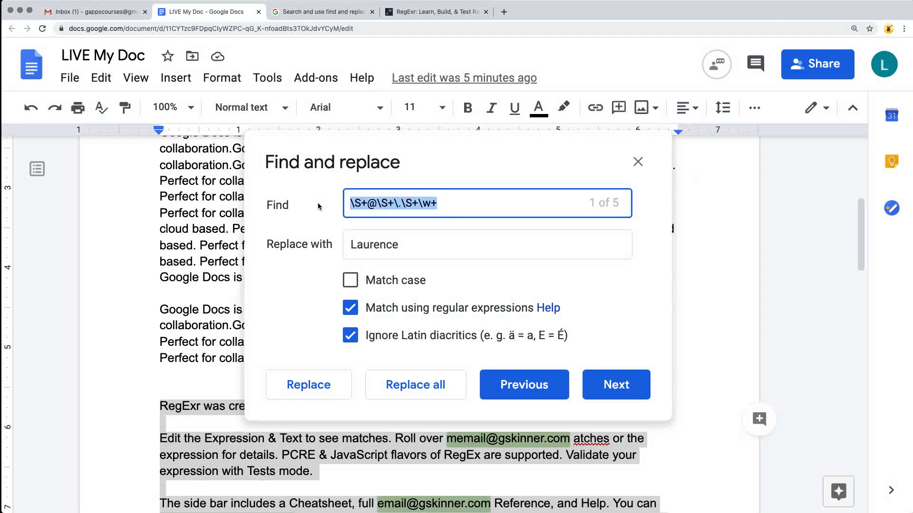
click(638, 162)
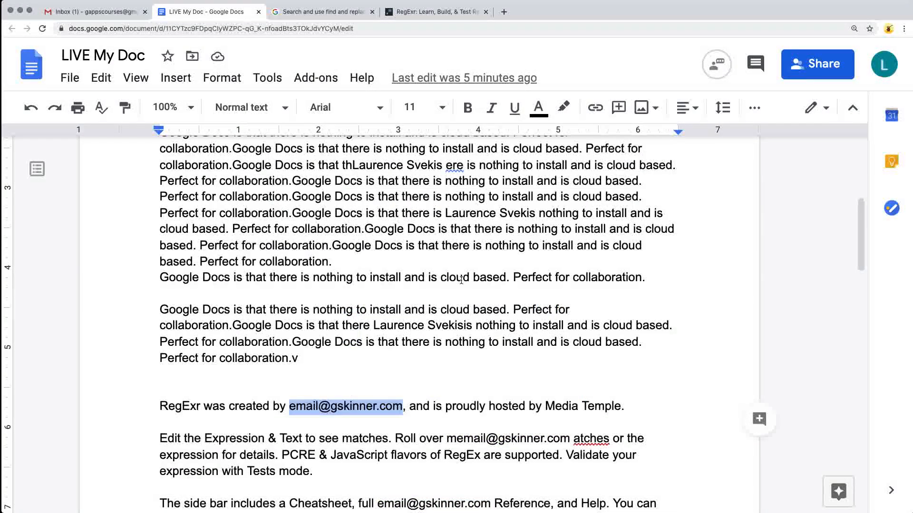
scroll(357, 294, down, 2)
scroll(359, 289, down, 4)
drag(589, 347, 150, 163)
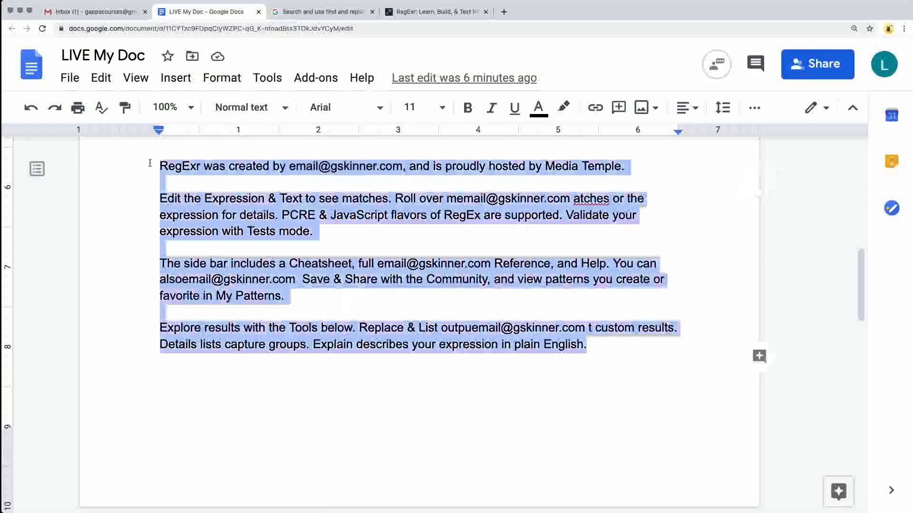
scroll(233, 200, up, 2)
click(170, 223)
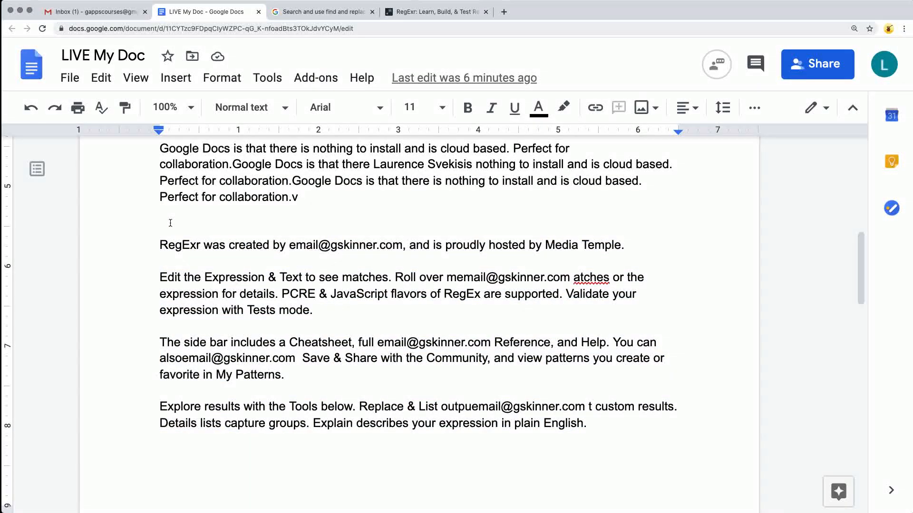
key(super+v)
key(Return)
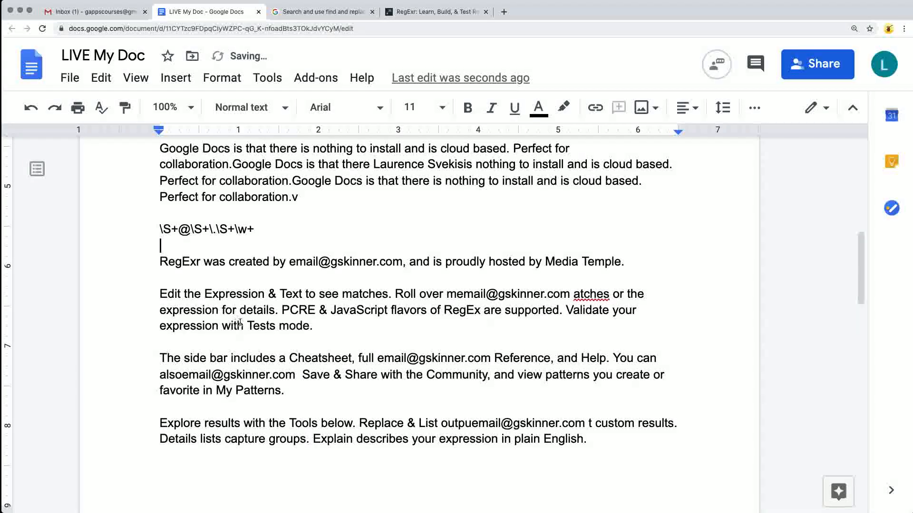
drag(278, 227, 160, 230)
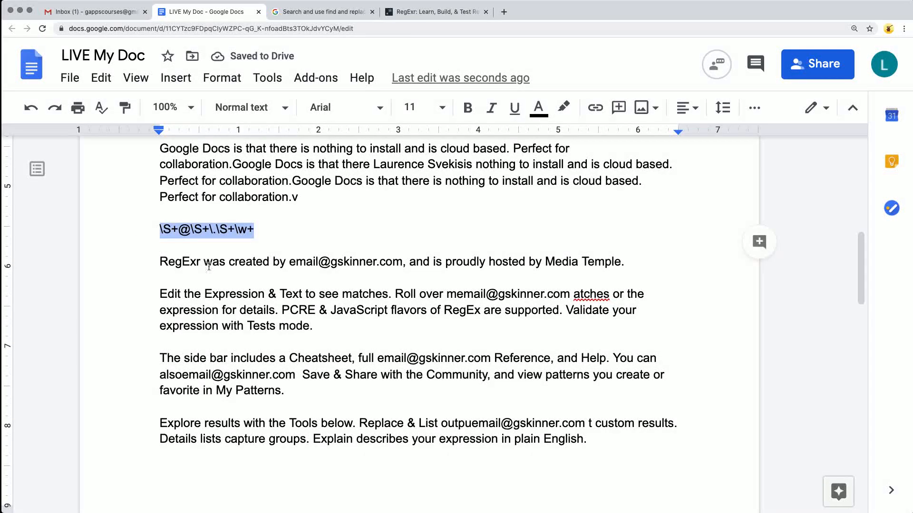
- Look over the find and replace help page and the expression in RegExr, and return to the Google Docs document
click(323, 11)
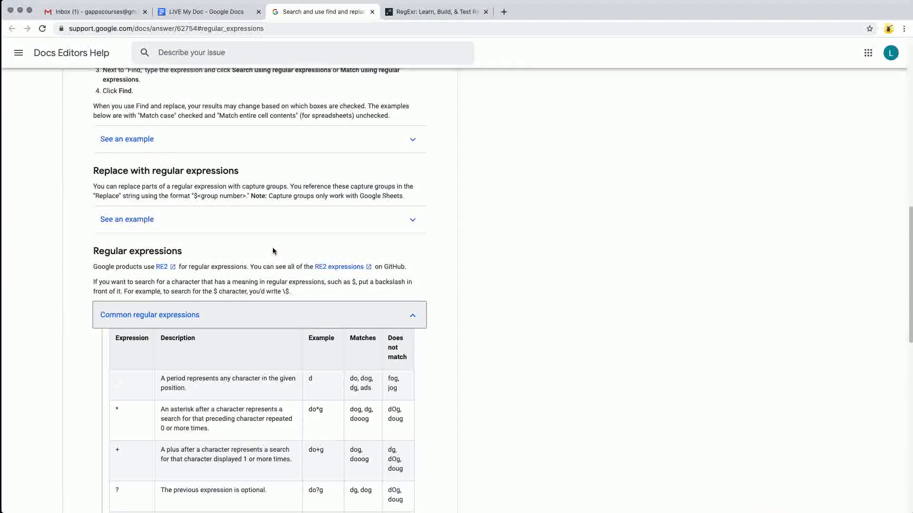
scroll(274, 252, up, 6)
scroll(273, 251, up, 7)
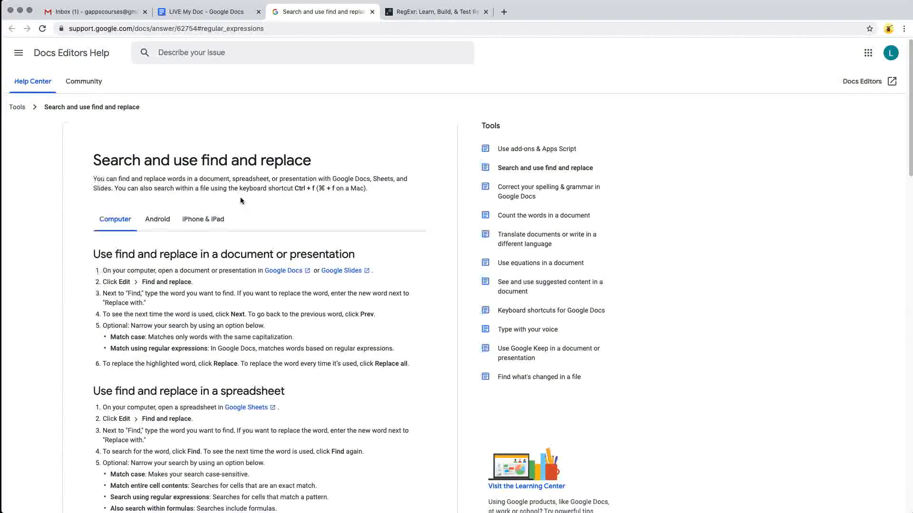
scroll(240, 219, down, 5)
click(476, 12)
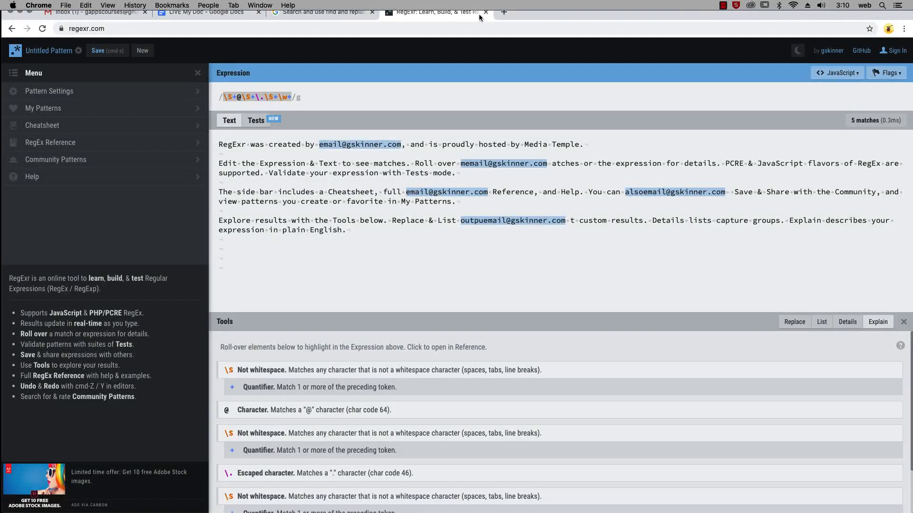
click(229, 12)
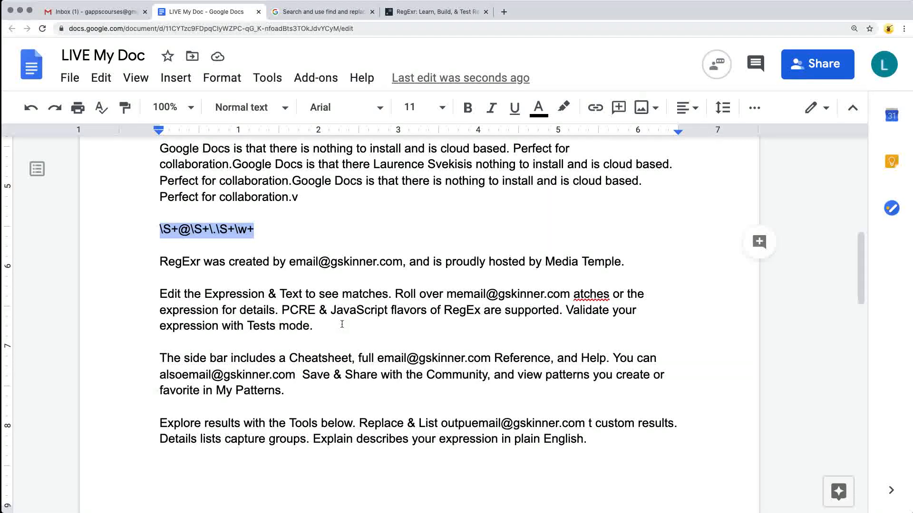
- Go back to the beginning of the document and review the list of available editing commands
click(333, 281)
scroll(333, 281, up, 10)
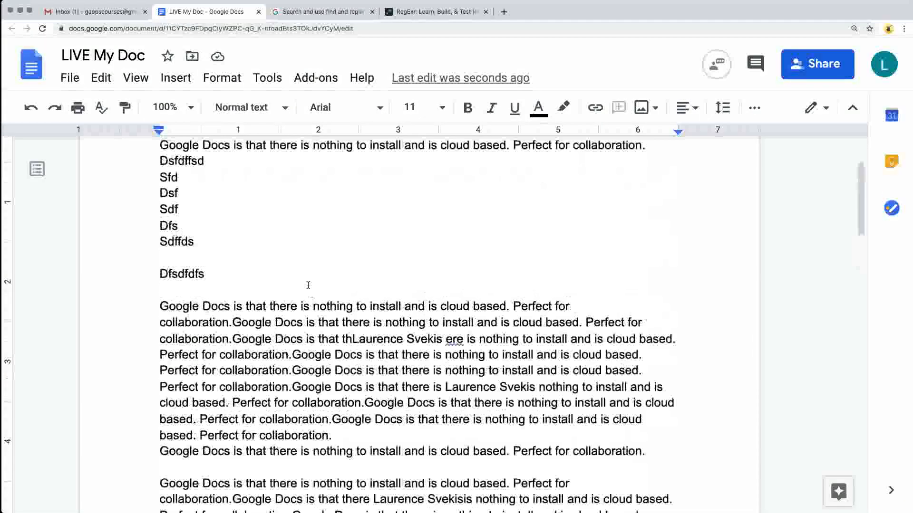
click(101, 77)
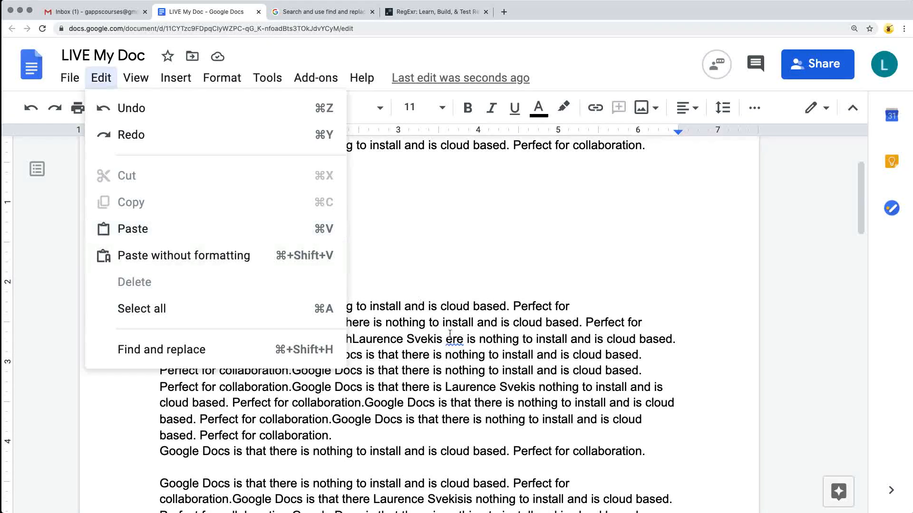
click(399, 335)
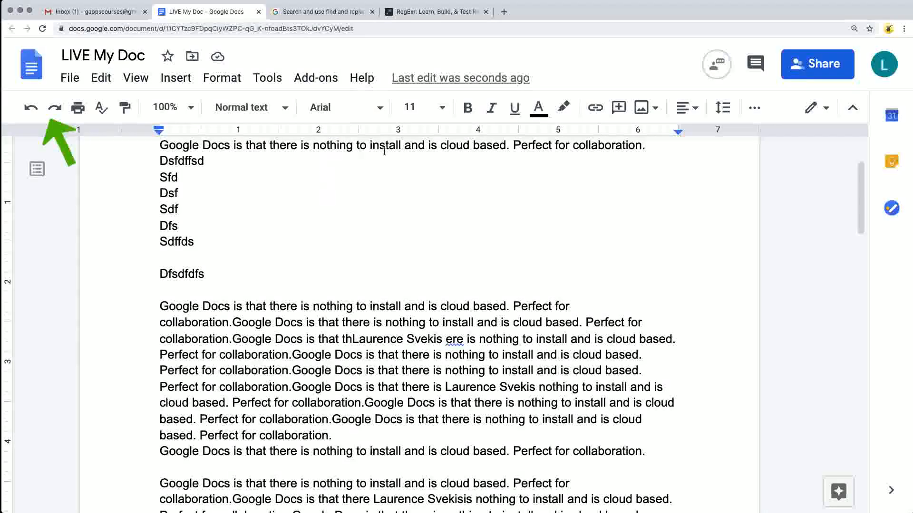
- Make the "Dfsdfdfs" line bold
click(327, 242)
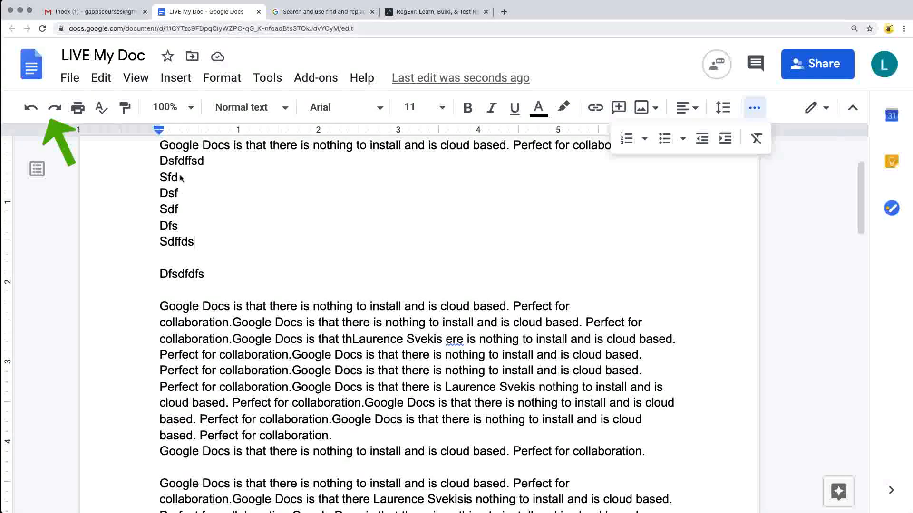
drag(160, 274, 210, 275)
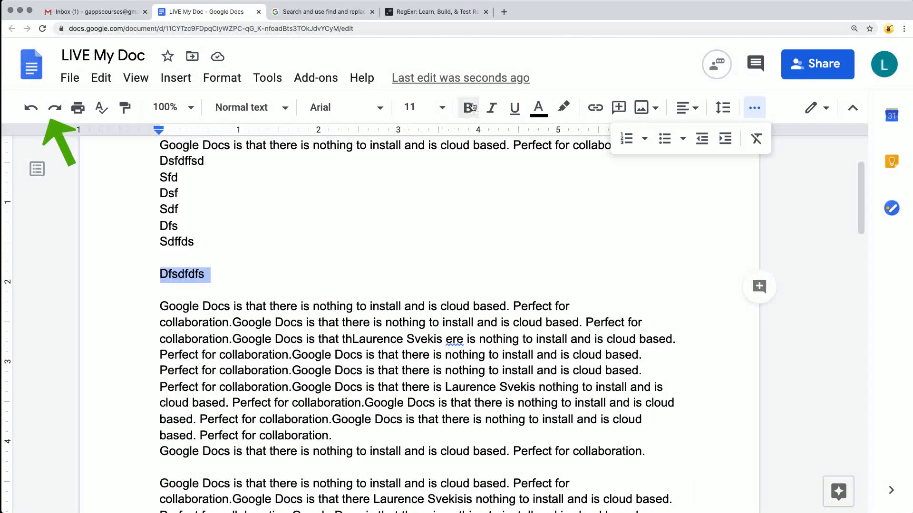
click(472, 107)
click(222, 274)
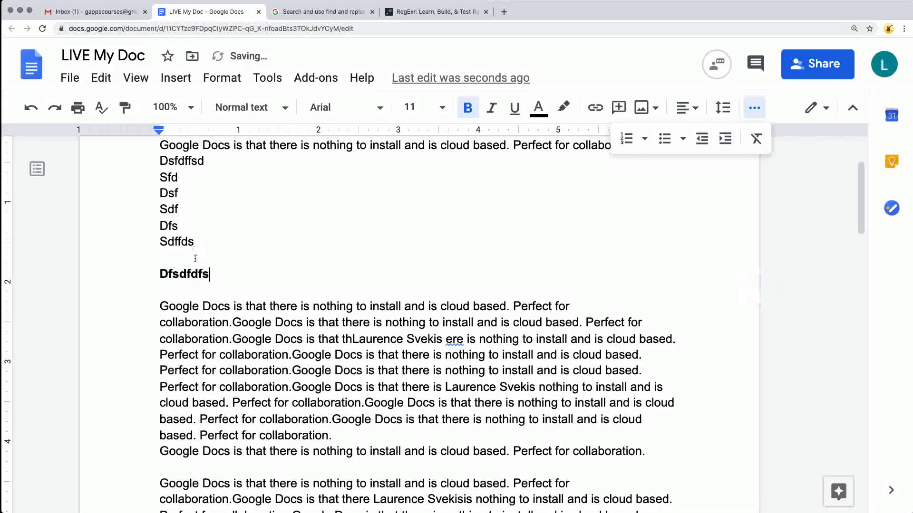
- Undo the bold formatting of the "Dfsdfdfs" line and redo it
click(31, 109)
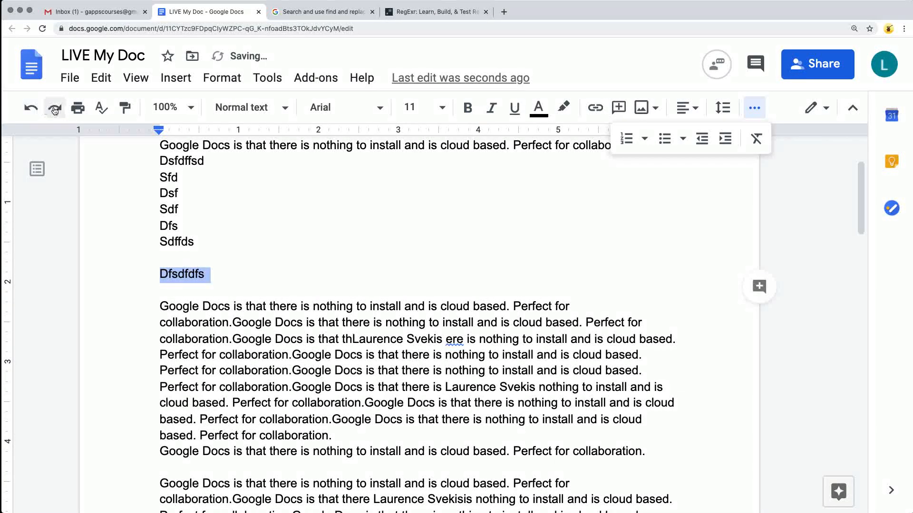
click(54, 109)
click(102, 78)
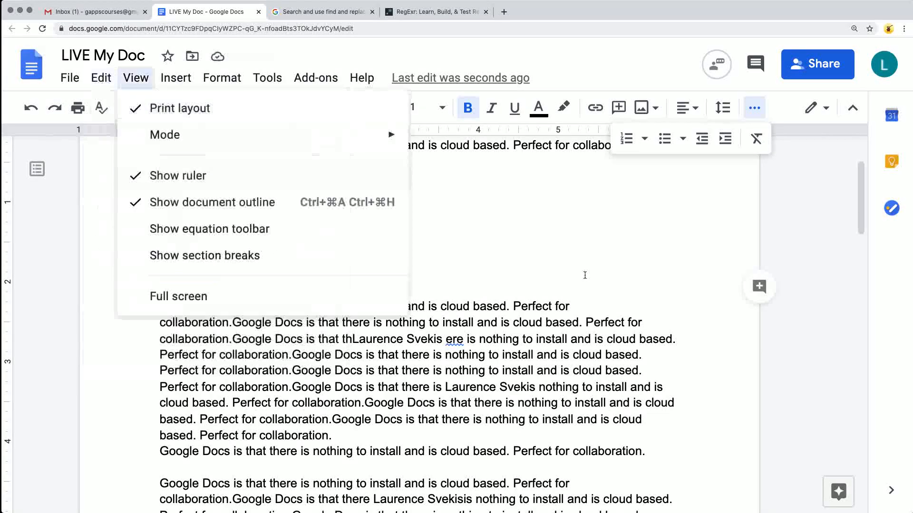
double_click(519, 242)
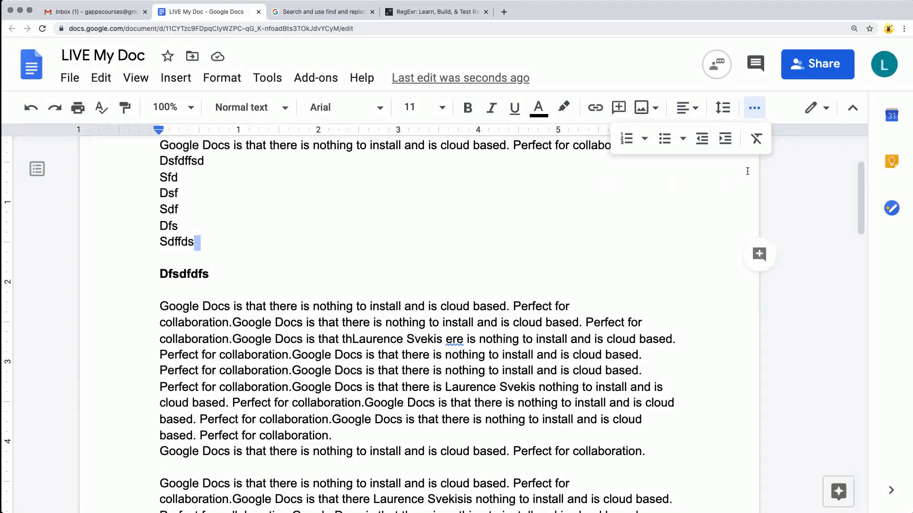
click(754, 113)
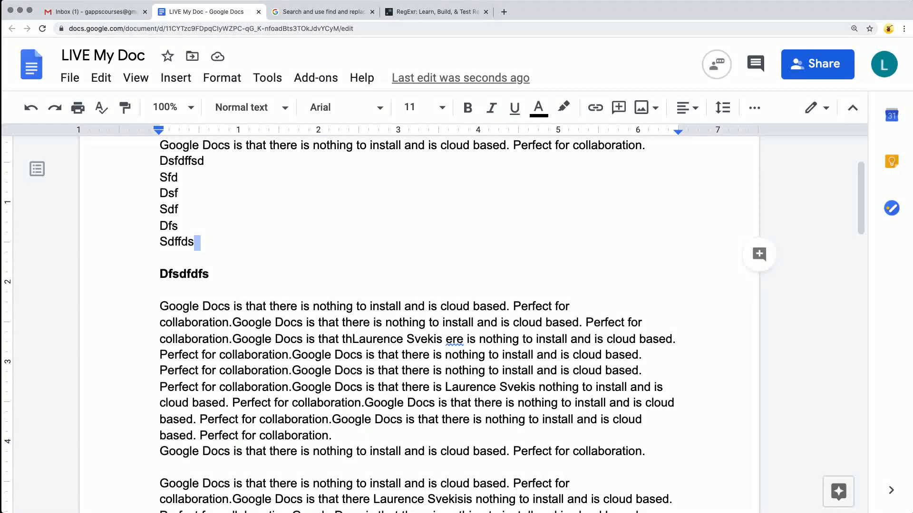
click(132, 78)
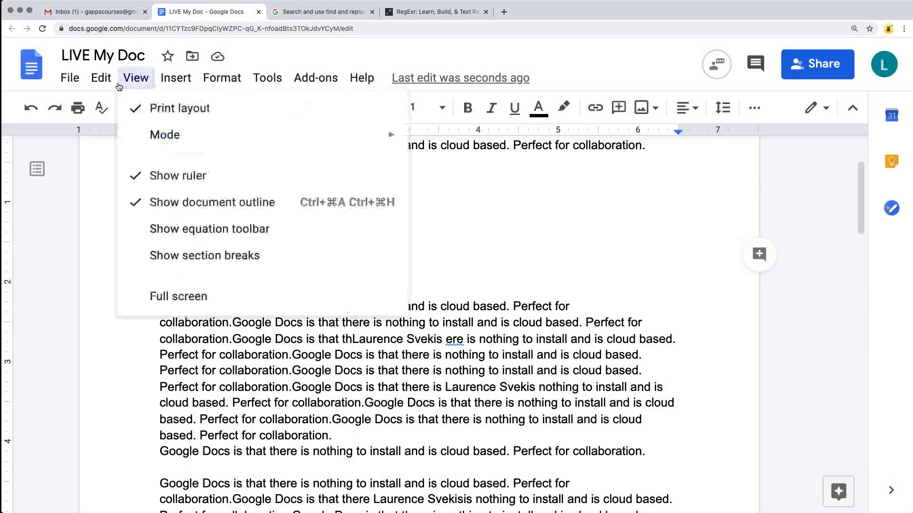
mouse_move(93, 82)
key(Escape)
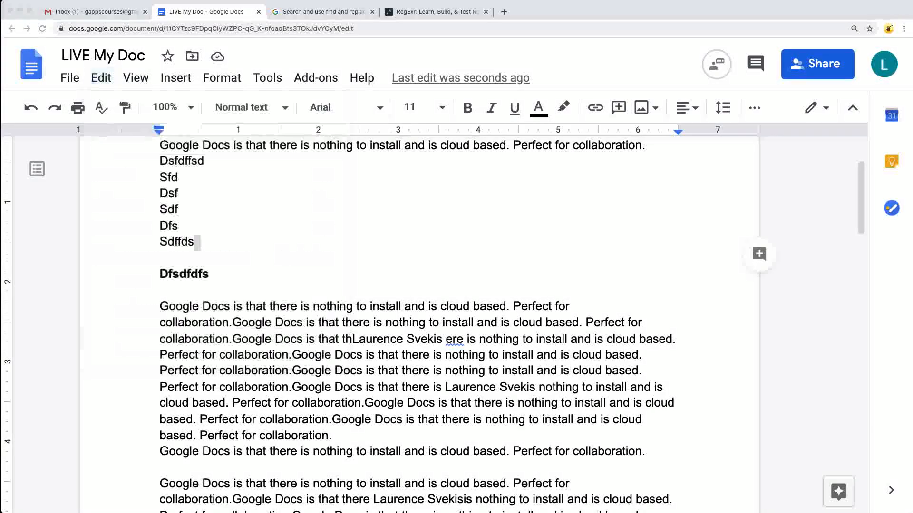